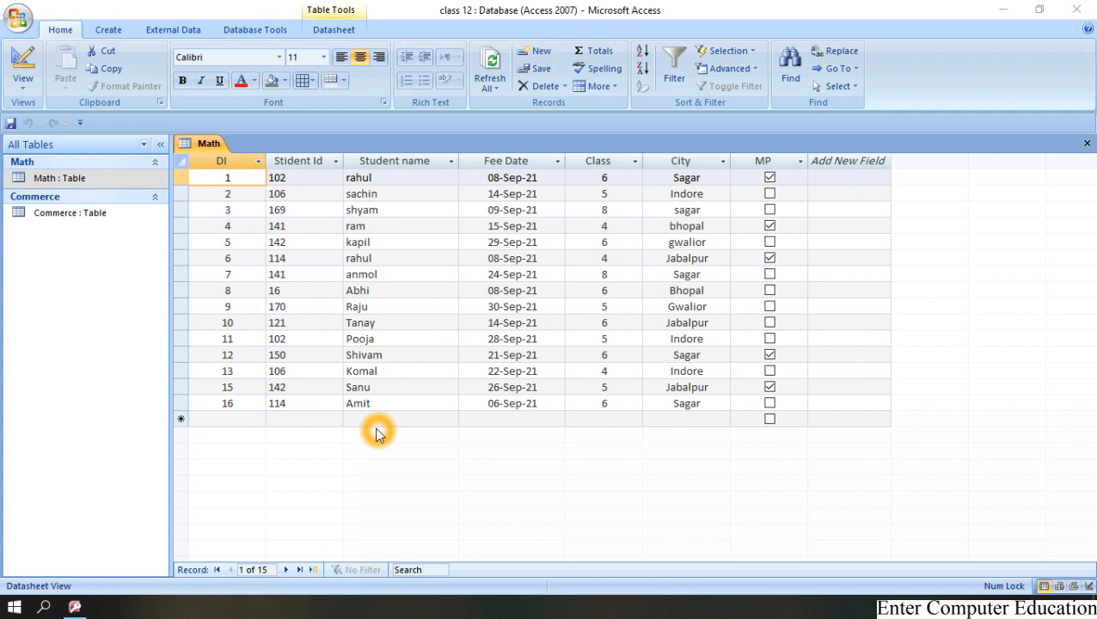
# Start the Report Wizard with the Math table as the data source.
pyautogui.click(112, 34)
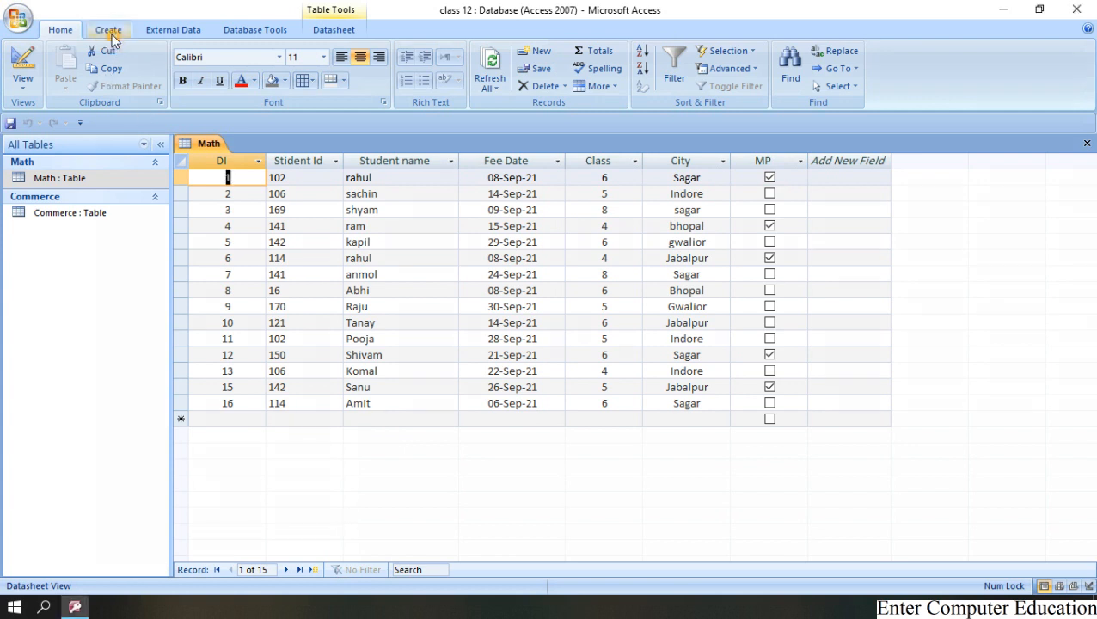
pyautogui.click(110, 32)
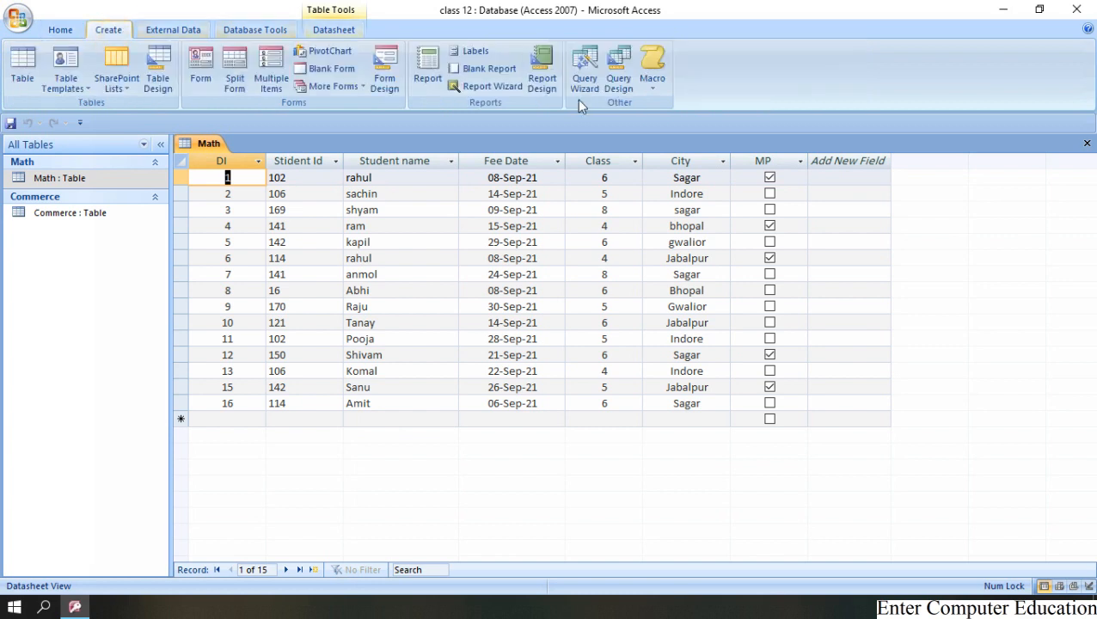
pyautogui.click(519, 93)
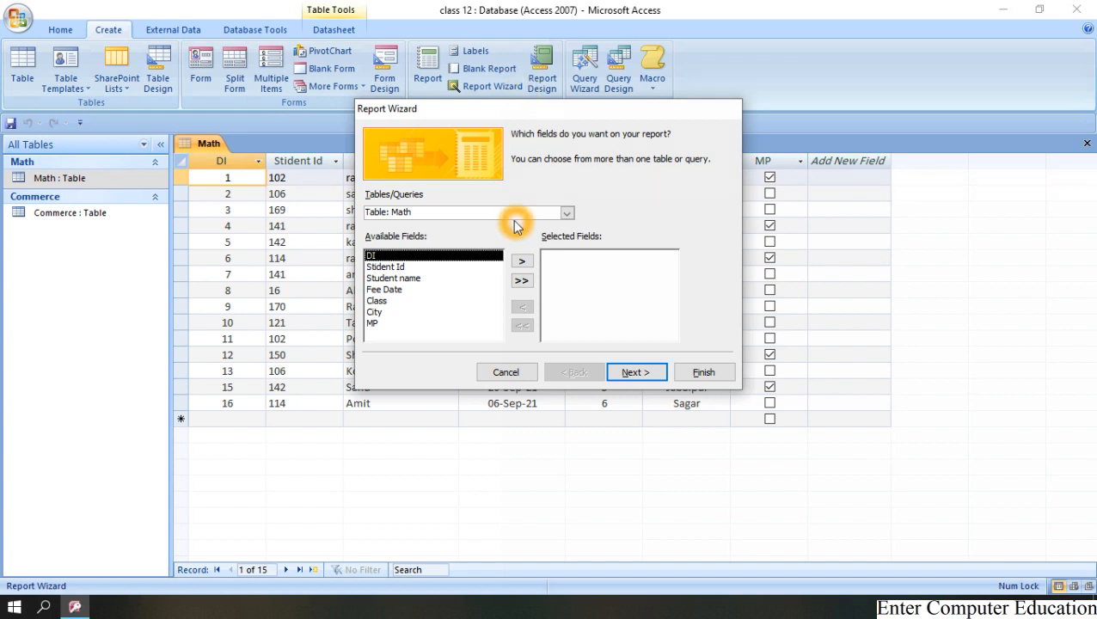
pyautogui.click(567, 214)
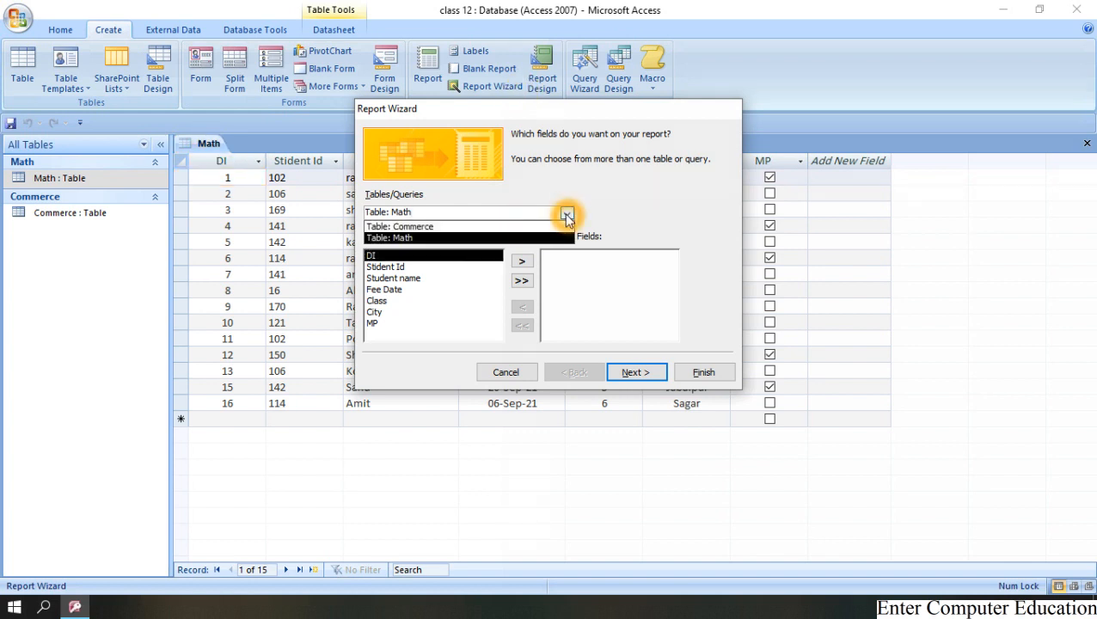
pyautogui.click(416, 227)
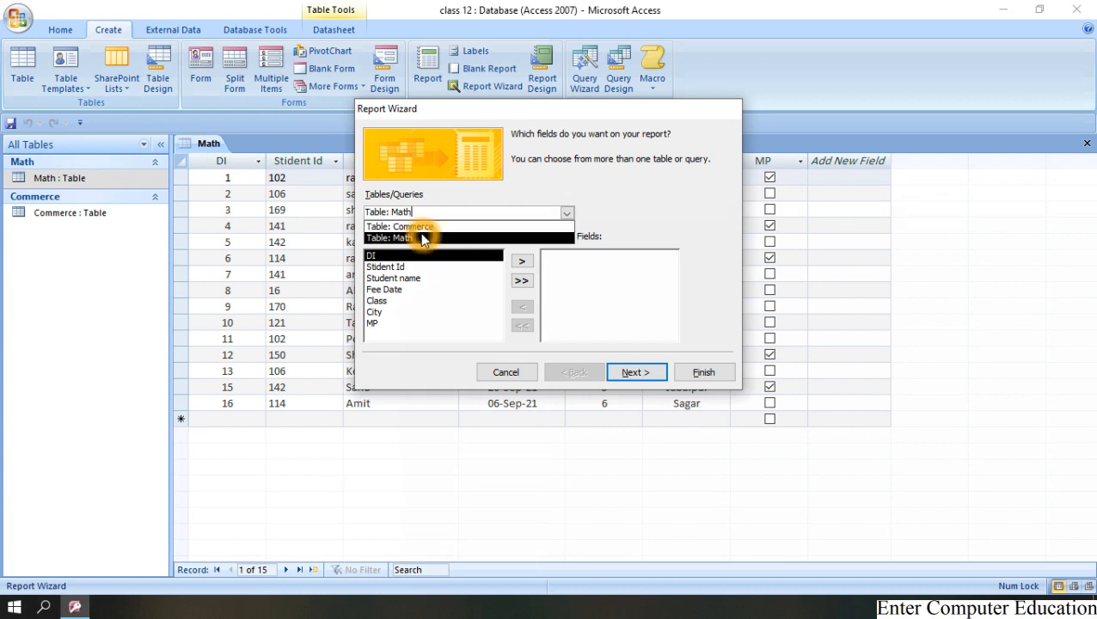
pyautogui.click(421, 238)
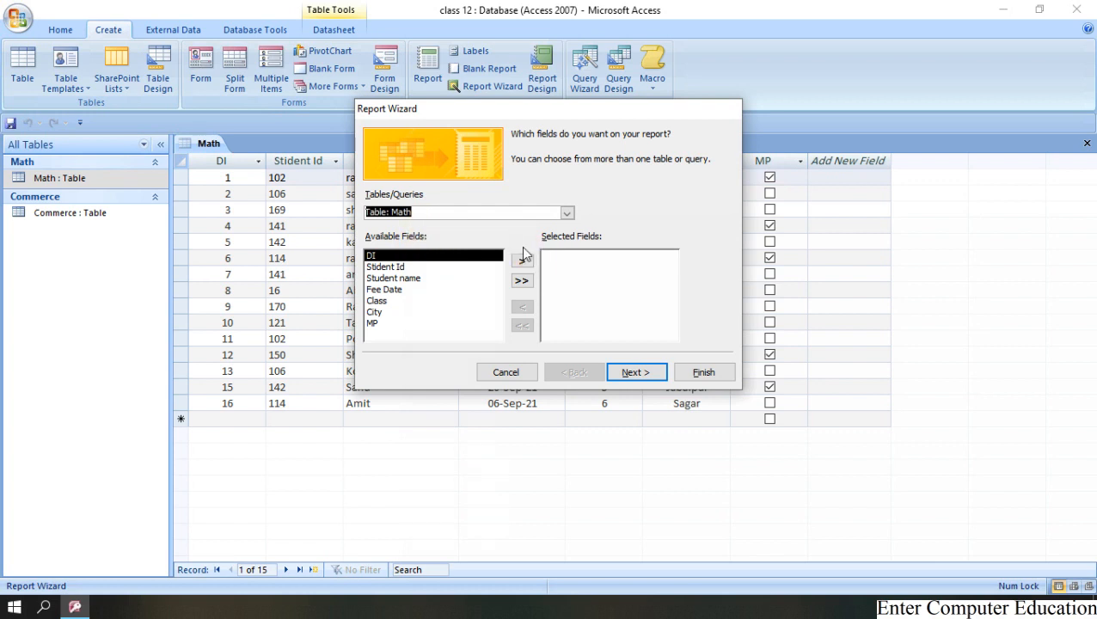
# Include all fields of the Math table in the report and continue to the grouping options.
pyautogui.click(407, 255)
pyautogui.click(522, 283)
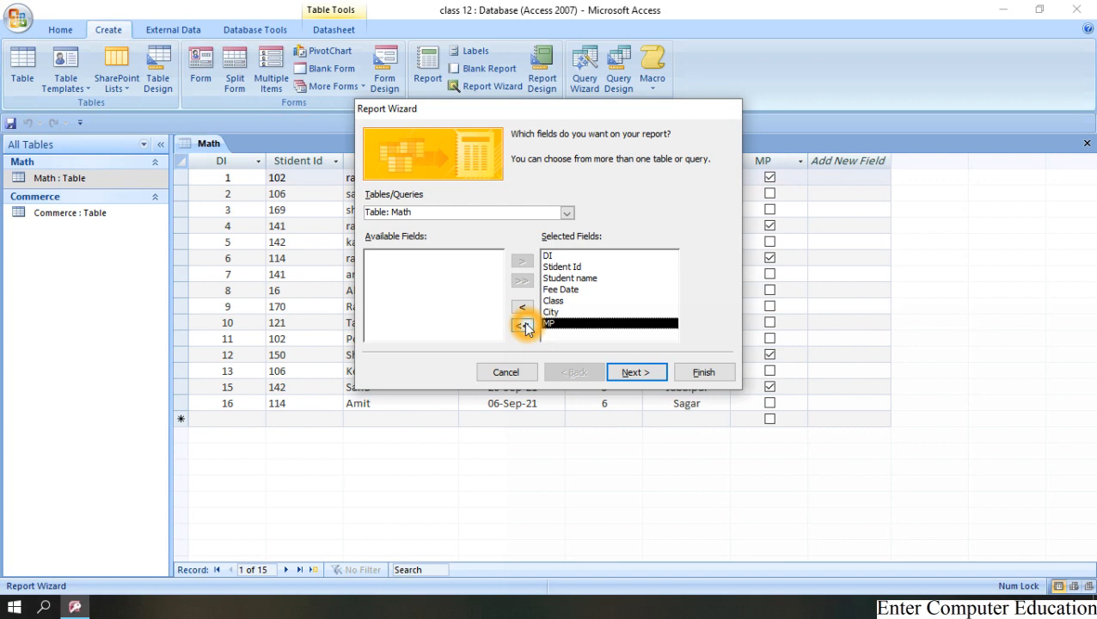
pyautogui.click(643, 375)
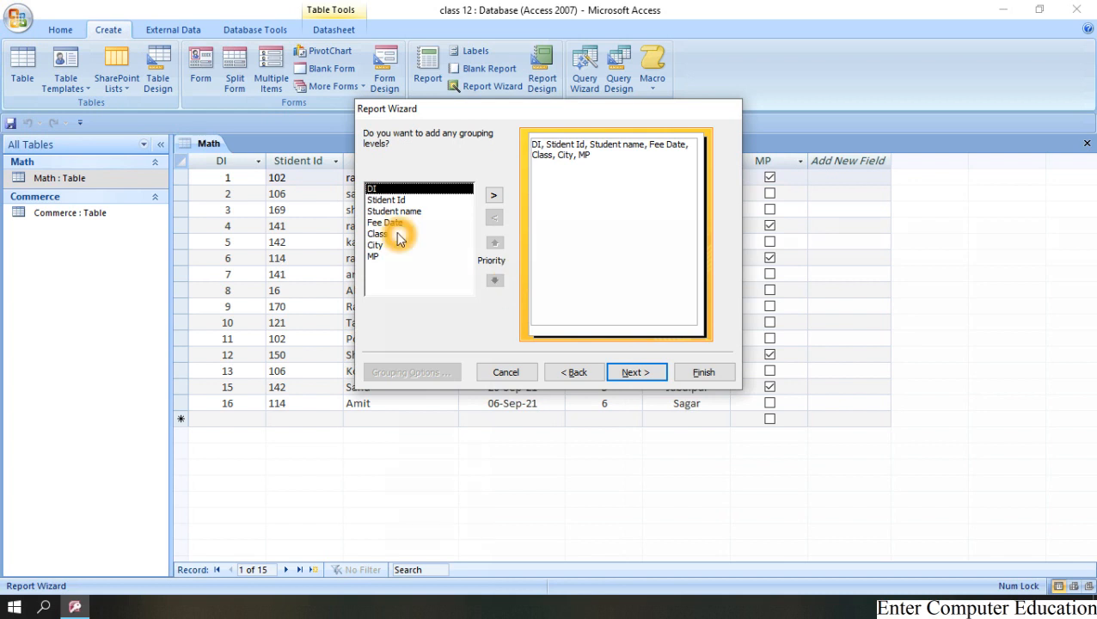
# Continue to the report layout options without adding any grouping levels or sort order.
pyautogui.click(610, 402)
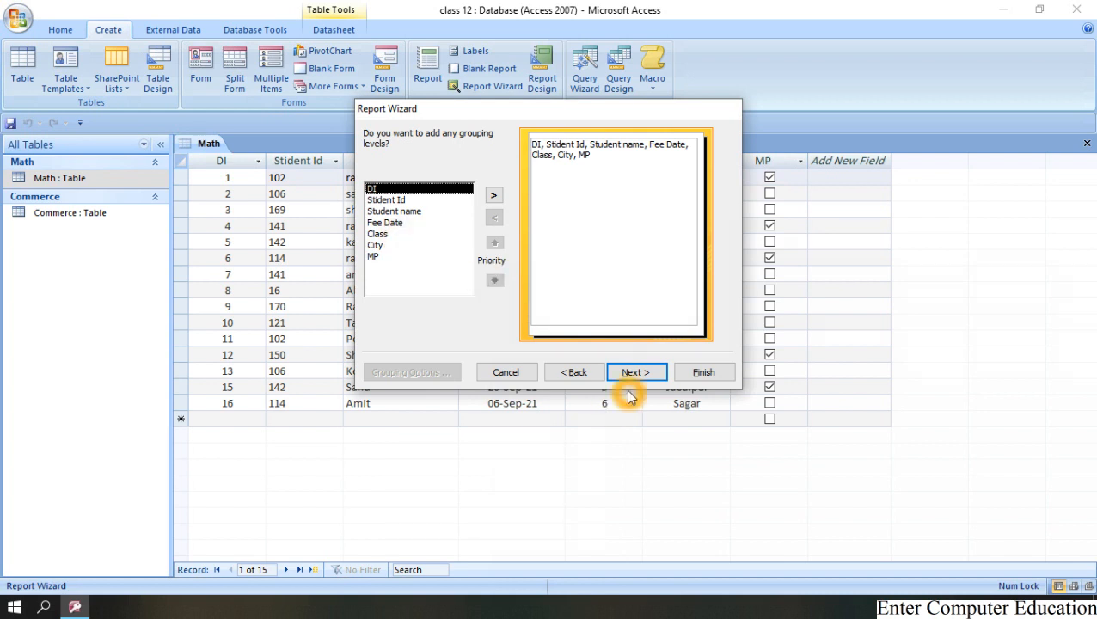
pyautogui.click(632, 375)
pyautogui.click(632, 377)
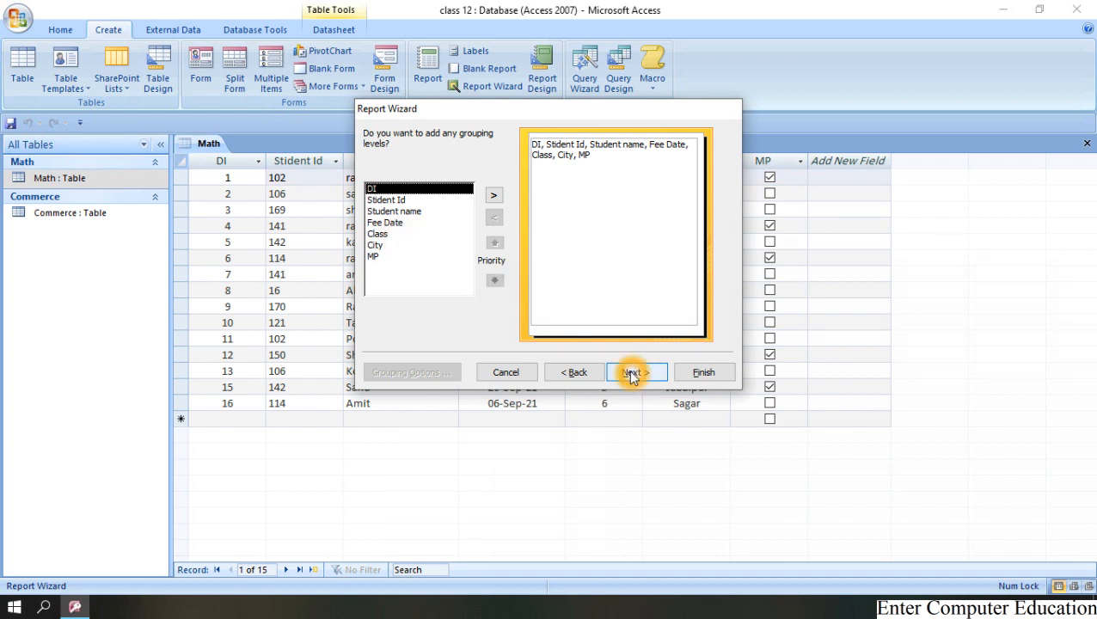
pyautogui.click(632, 375)
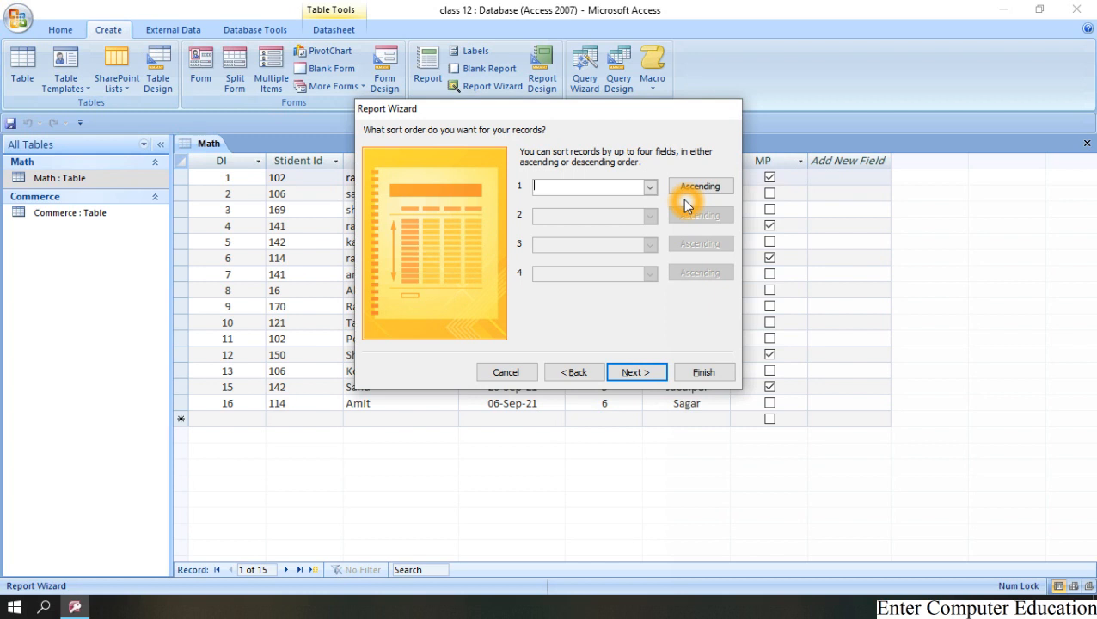
pyautogui.click(635, 379)
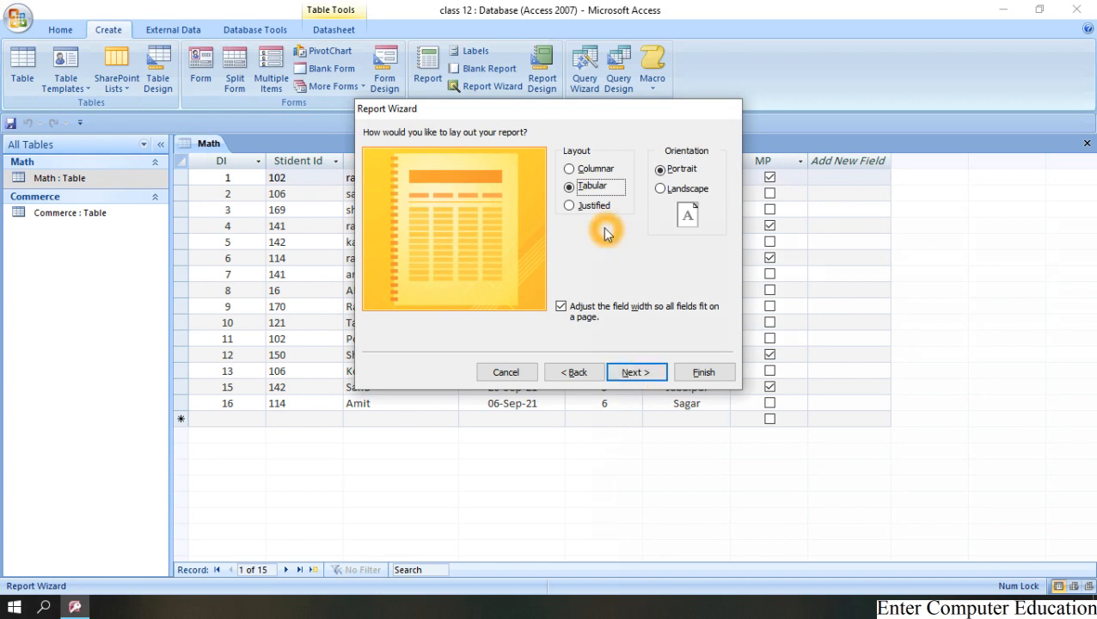
# Choose the Columnar layout in portrait orientation and accept the Northwind style for the report.
pyautogui.click(596, 171)
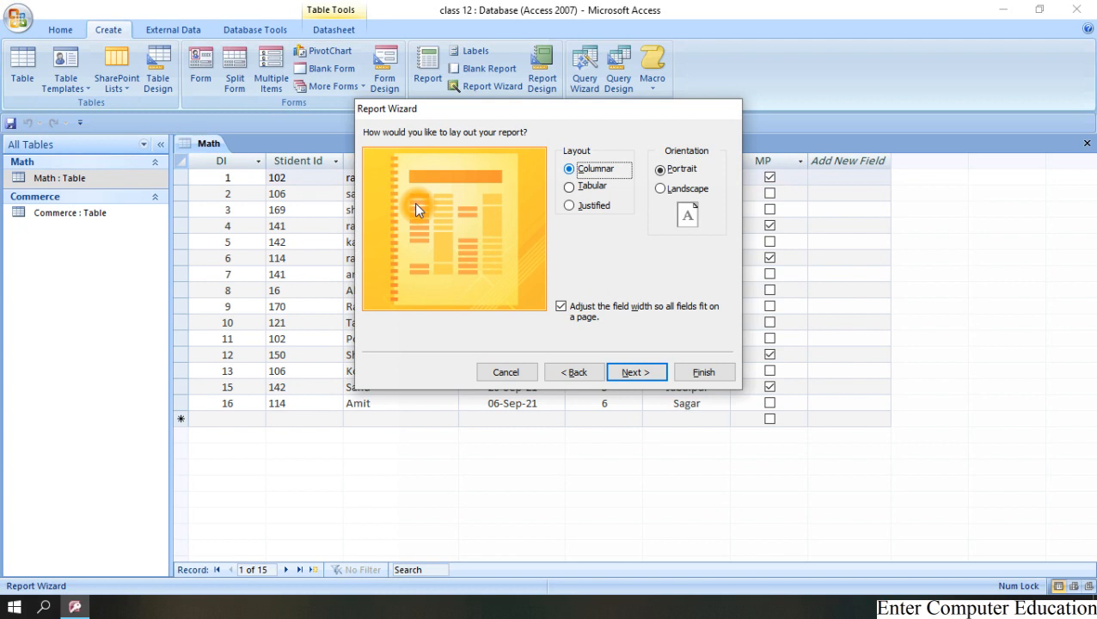
pyautogui.click(593, 171)
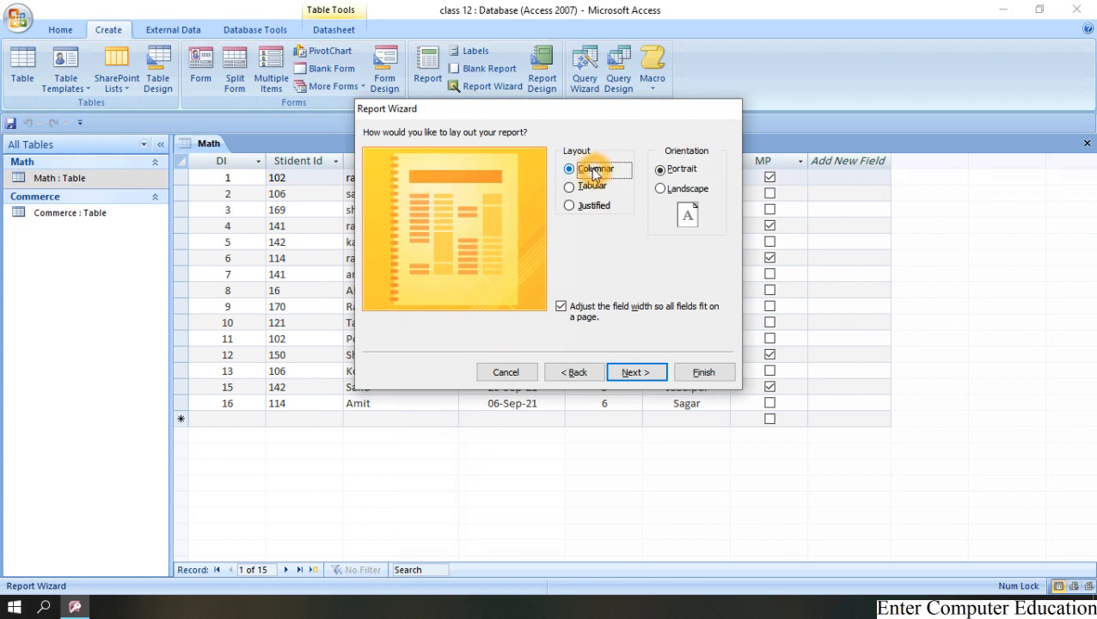
pyautogui.click(635, 375)
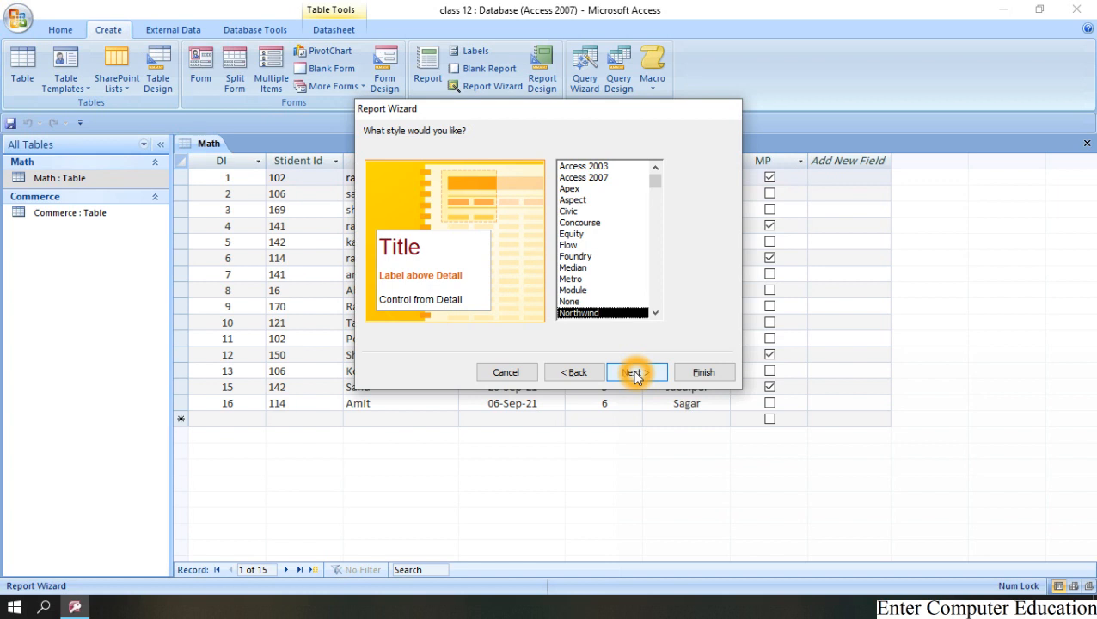
pyautogui.click(632, 372)
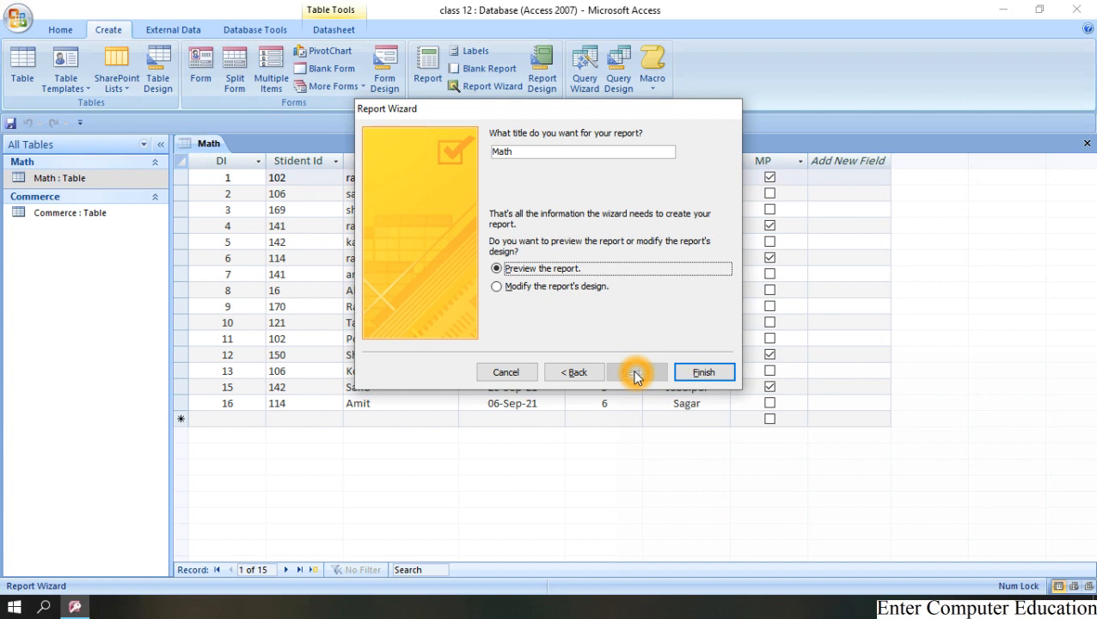
# Title the report ABCD and finish the wizard with the option to preview the report.
pyautogui.click(535, 151)
pyautogui.press('BackSpace')
pyautogui.press('BackSpace')
pyautogui.press('BackSpace')
pyautogui.press('BackSpace')
pyautogui.press('capslock')
pyautogui.write('ABCD')
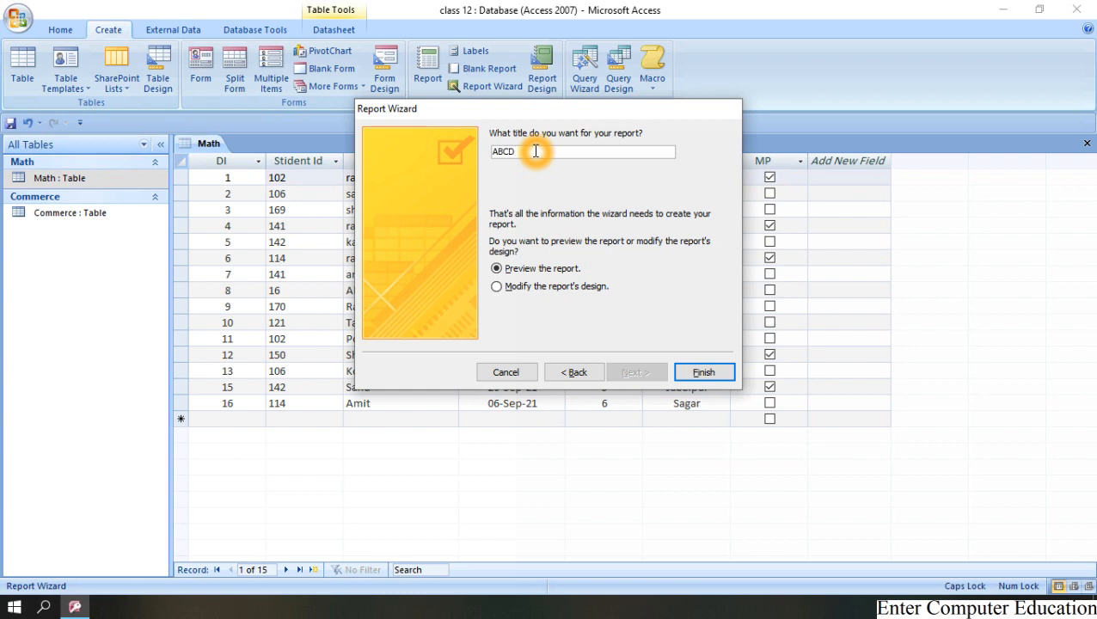
pyautogui.click(710, 377)
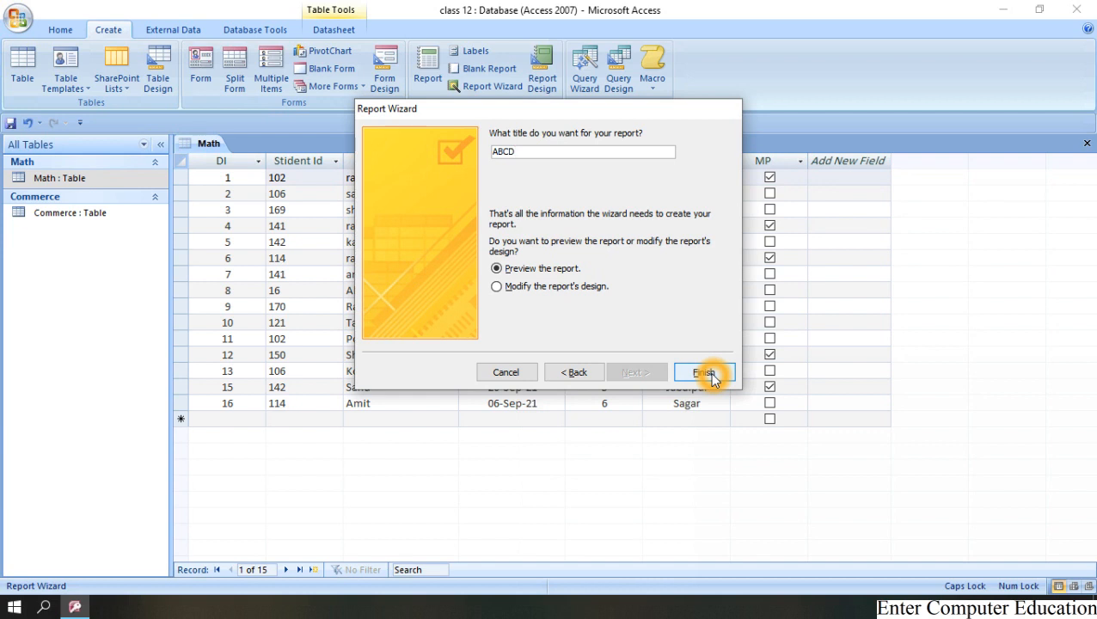
pyautogui.click(711, 377)
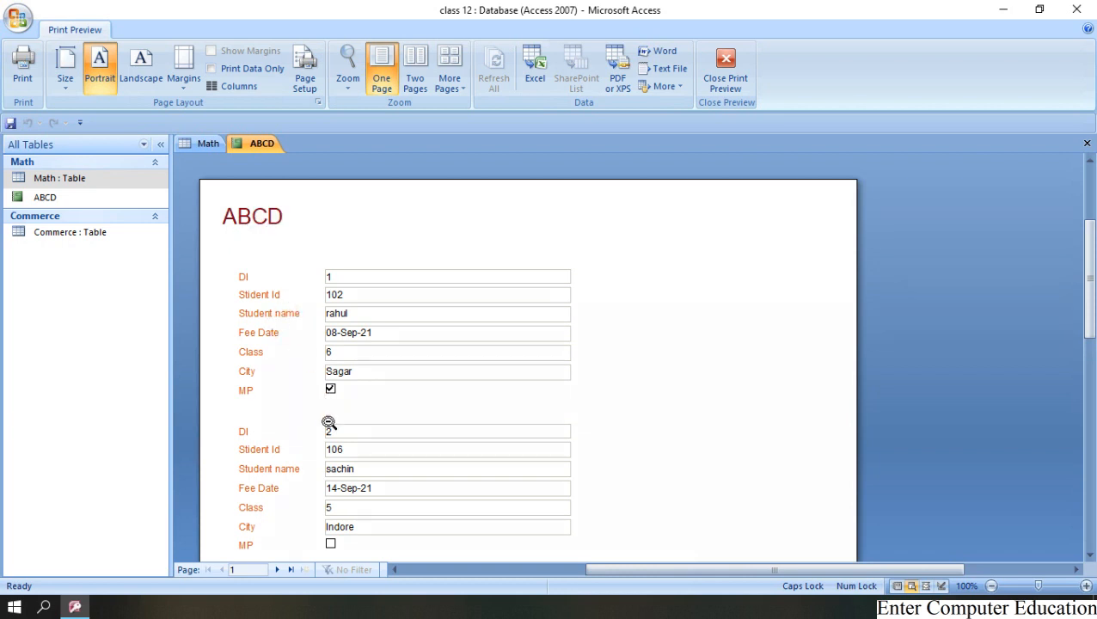
# Compare the first page of the ABCD report preview with the records in the Math table.
pyautogui.moveTo(1085, 280); pyautogui.dragTo(1090, 418)
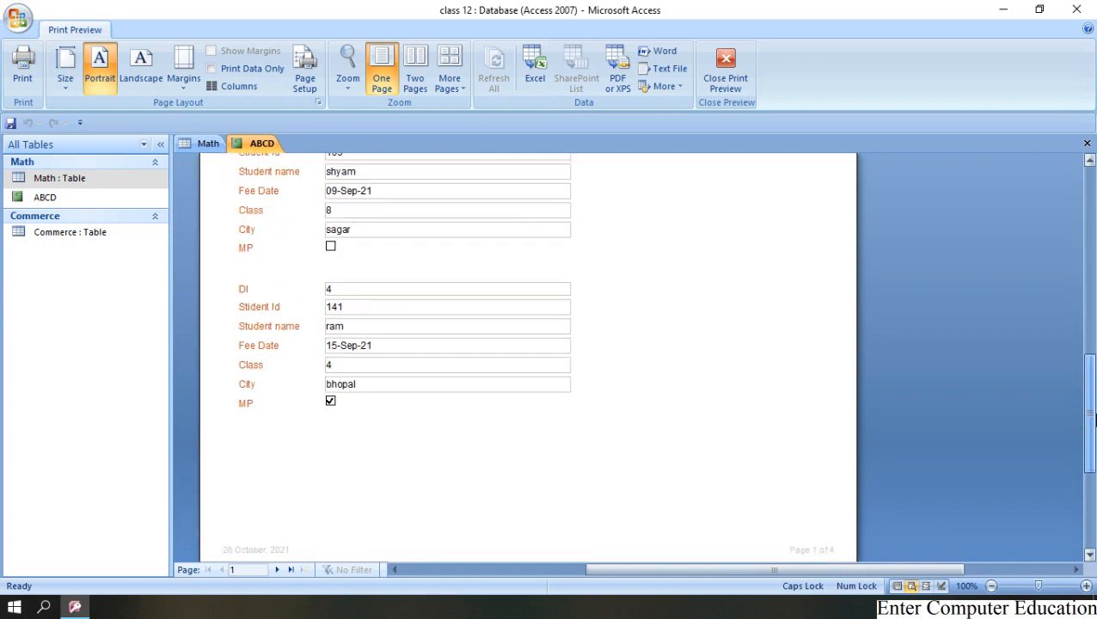
pyautogui.click(205, 148)
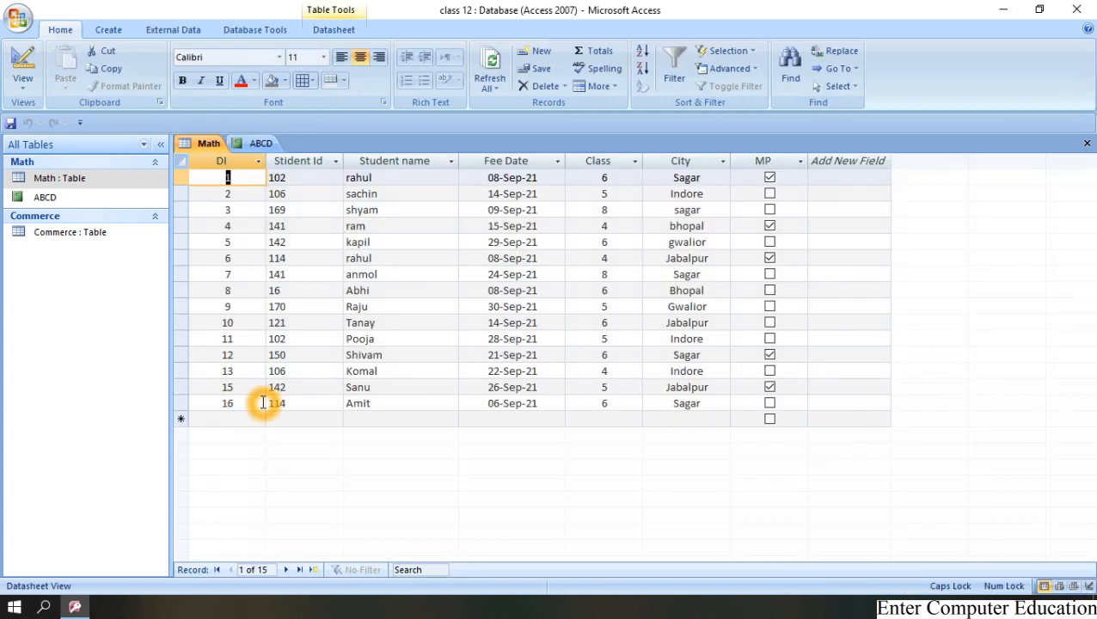
pyautogui.click(262, 143)
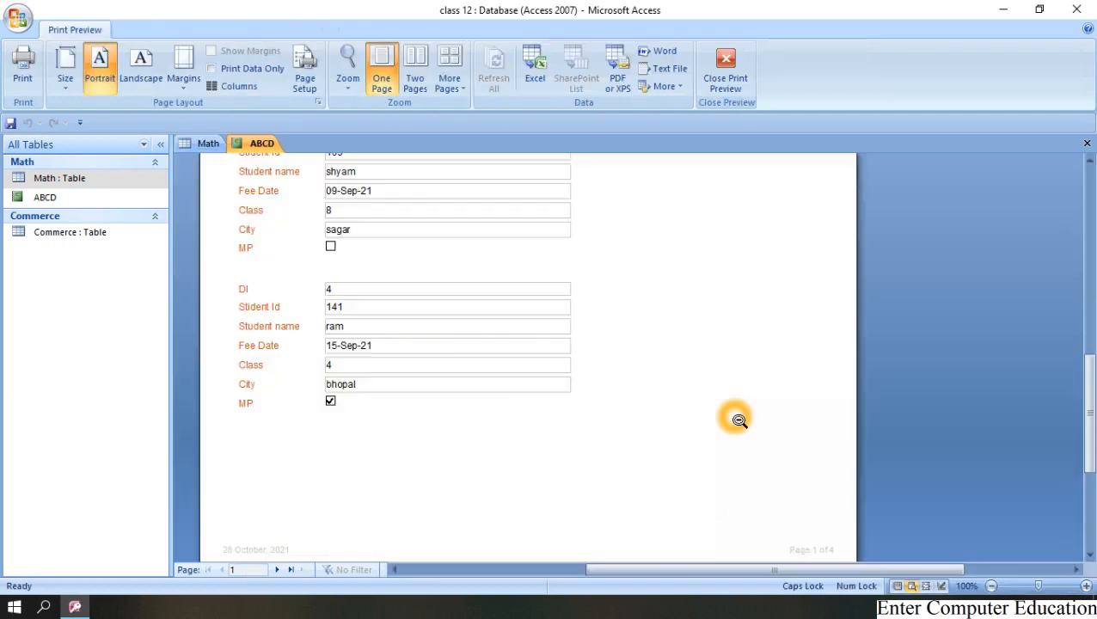
pyautogui.moveTo(1093, 433)
pyautogui.mouseDown()
pyautogui.moveTo(1093, 462)
pyautogui.moveTo(1093, 418)
pyautogui.moveTo(1093, 445)
pyautogui.mouseUp()
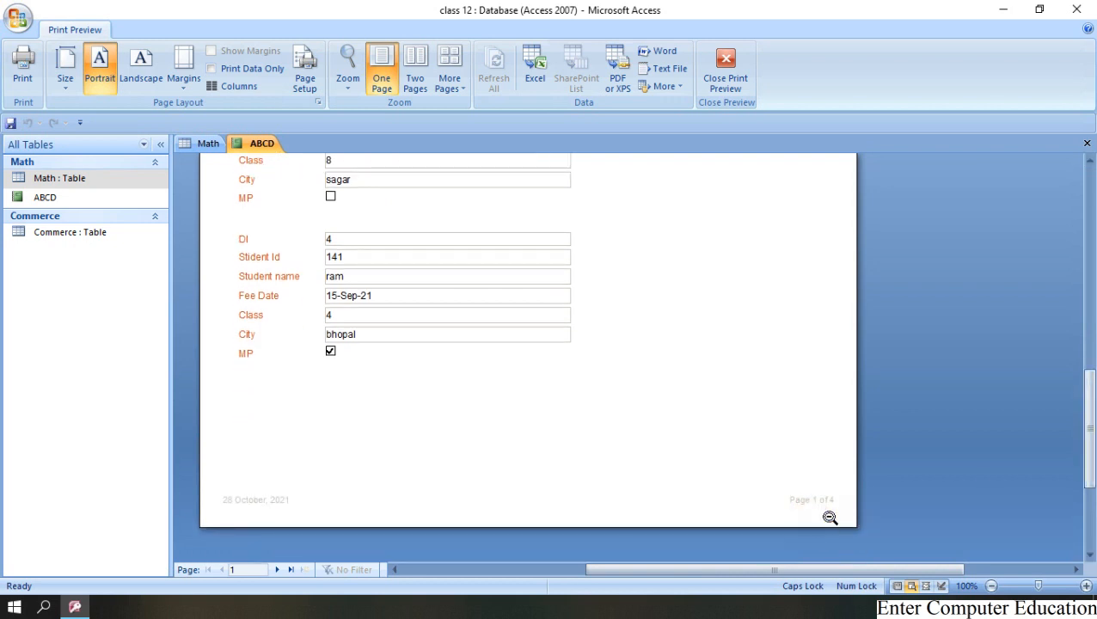
pyautogui.click(785, 526)
pyautogui.click(858, 519)
# Page through the ABCD report preview to the last page and back to the start of page 1.
pyautogui.click(277, 570)
pyautogui.click(277, 569)
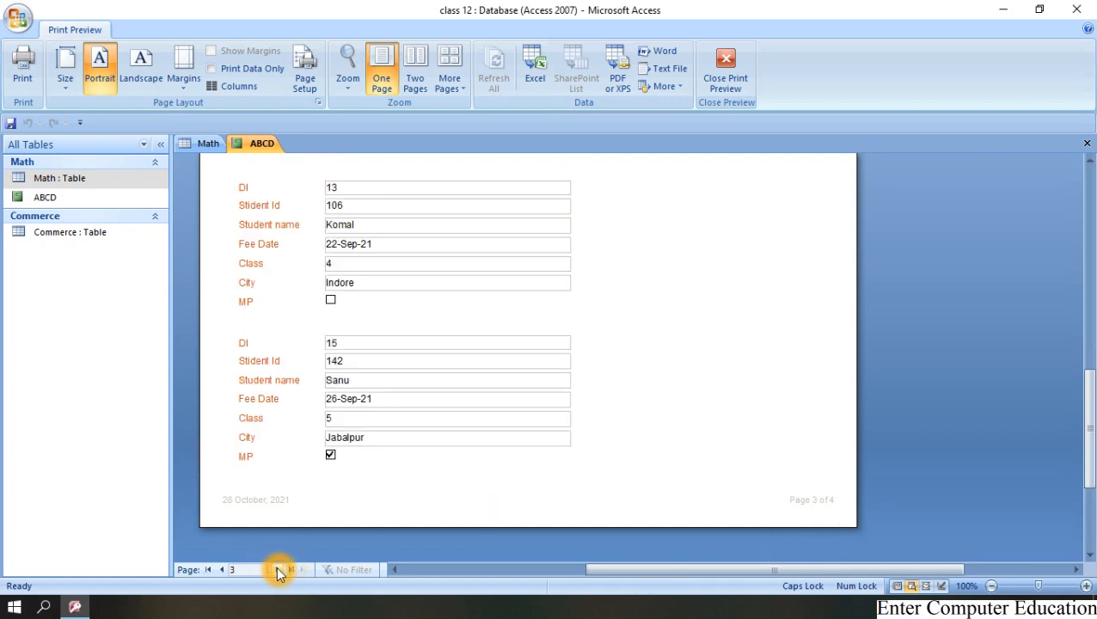
pyautogui.click(277, 570)
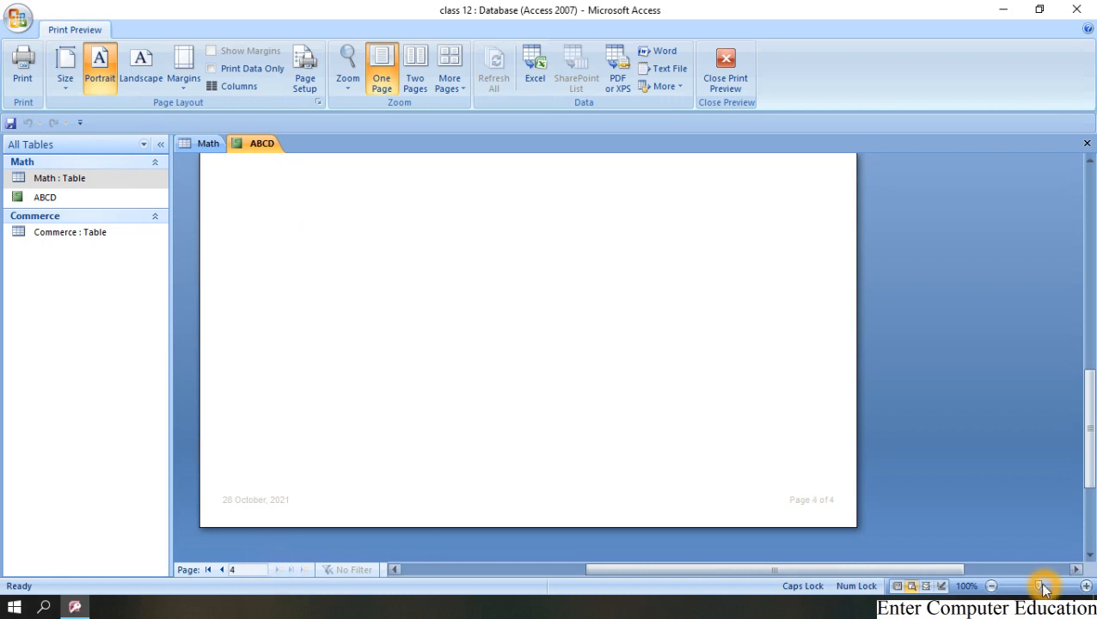
pyautogui.moveTo(1089, 469); pyautogui.dragTo(1092, 494)
pyautogui.click(376, 507)
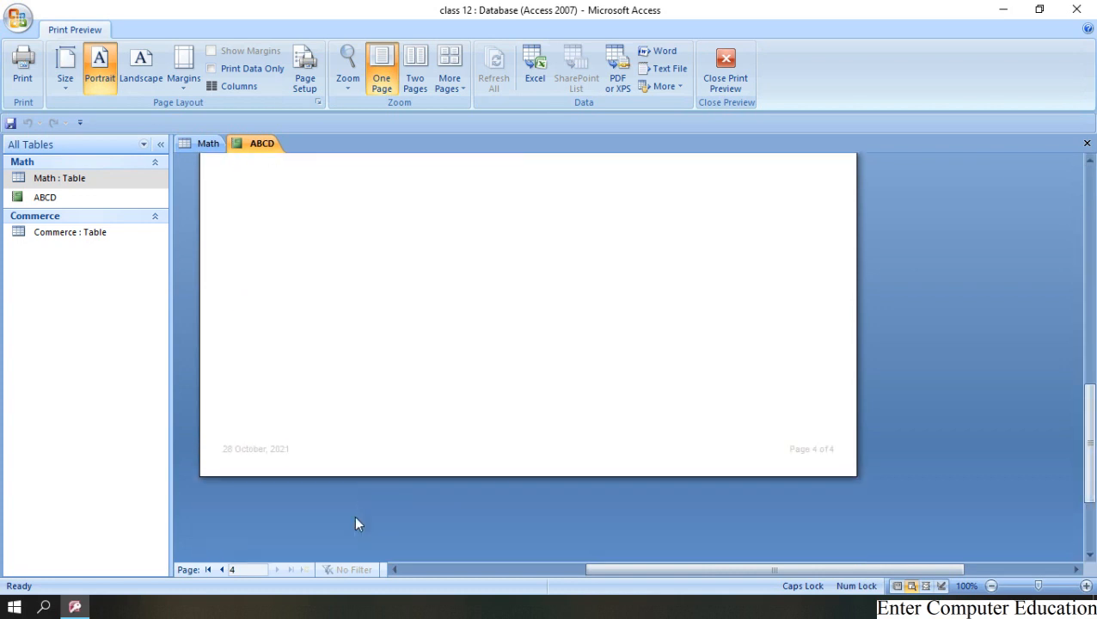
pyautogui.click(220, 569)
pyautogui.click(221, 570)
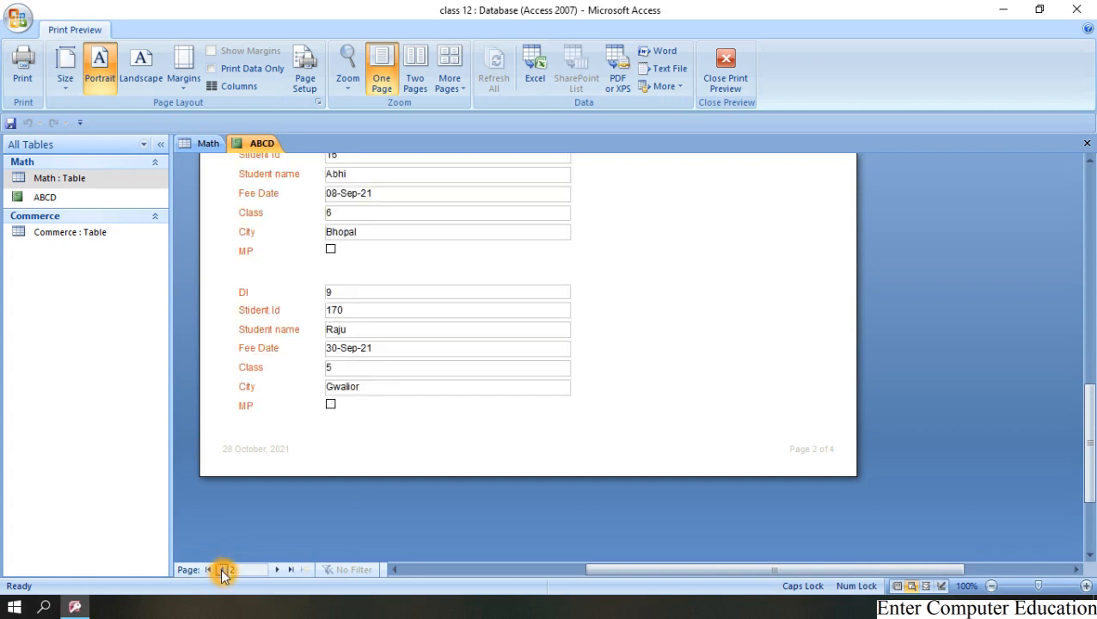
pyautogui.click(220, 569)
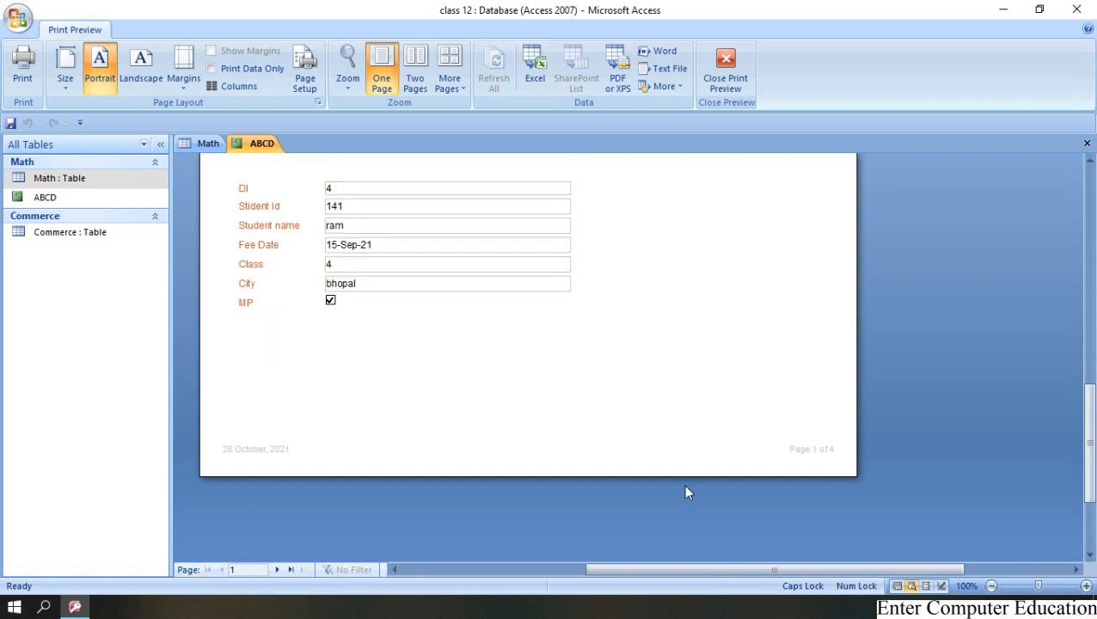
pyautogui.click(860, 518)
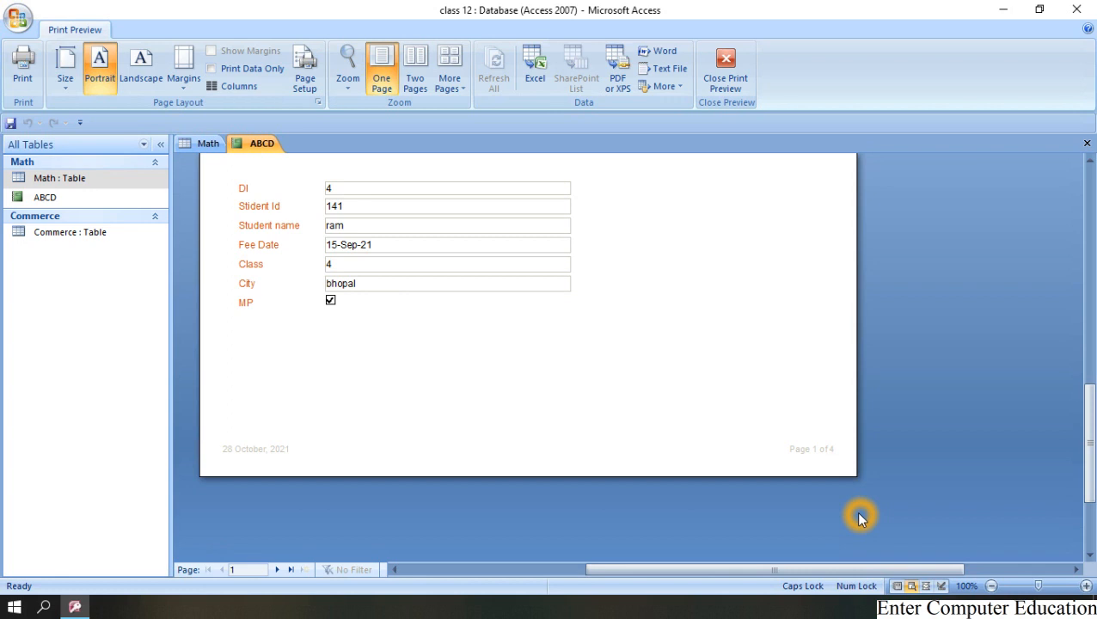
pyautogui.moveTo(1088, 464); pyautogui.dragTo(1092, 279)
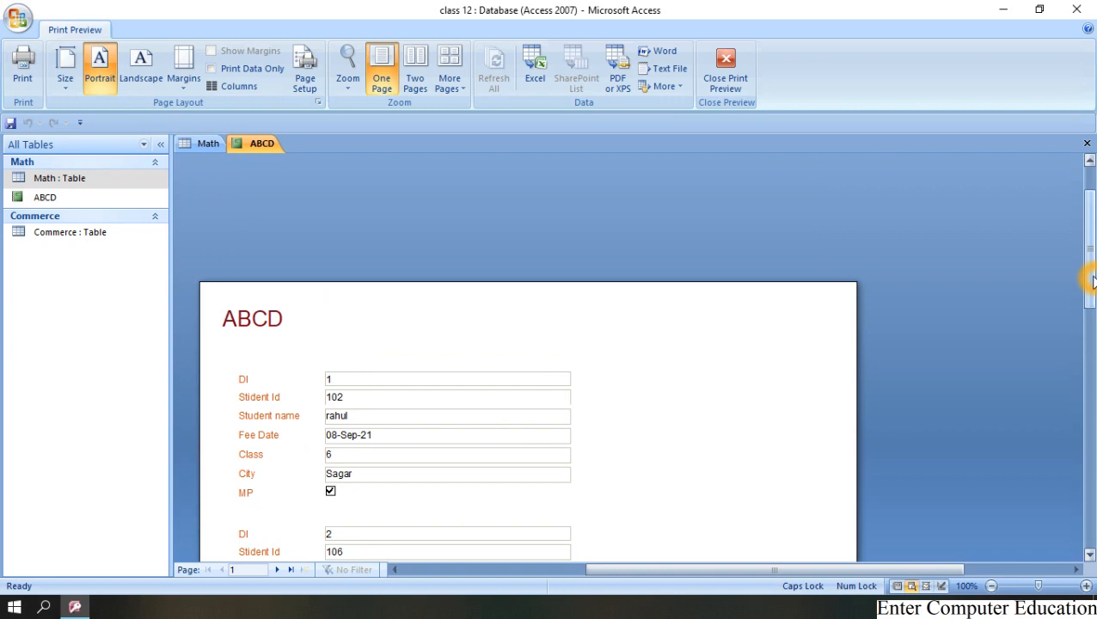
pyautogui.click(263, 439)
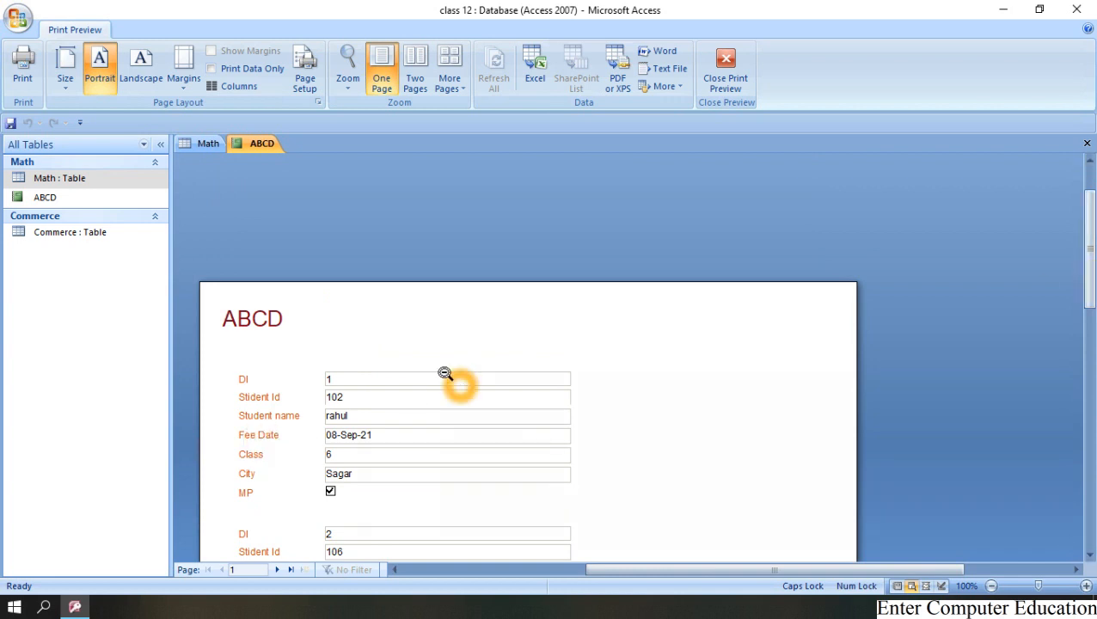
# Switch the ABCD report from Print Preview to Report View.
pyautogui.click(57, 34)
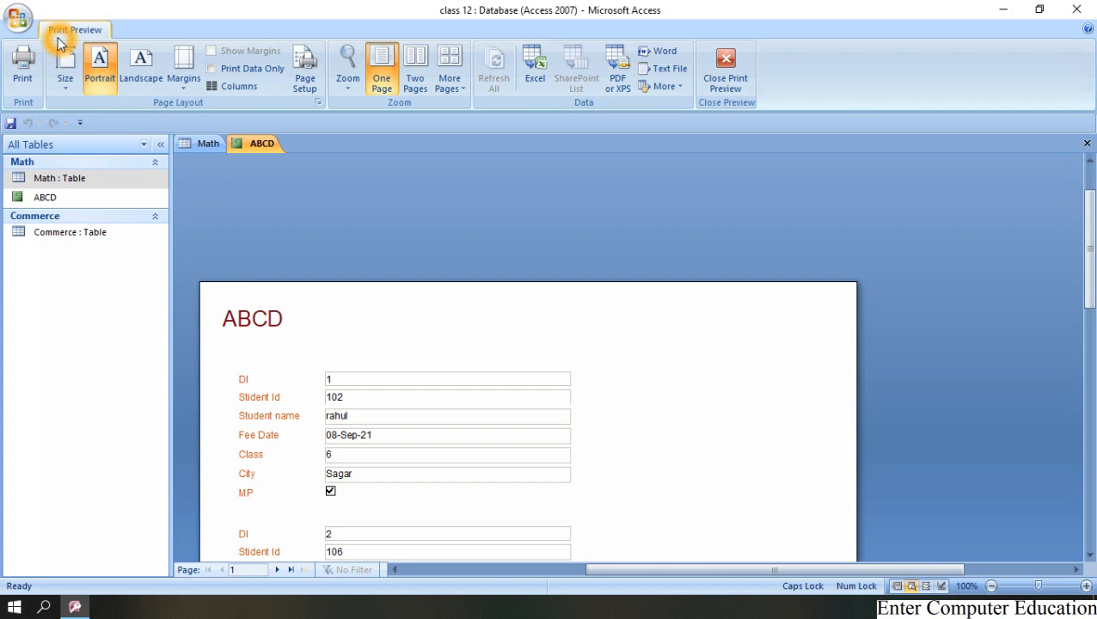
pyautogui.click(444, 218)
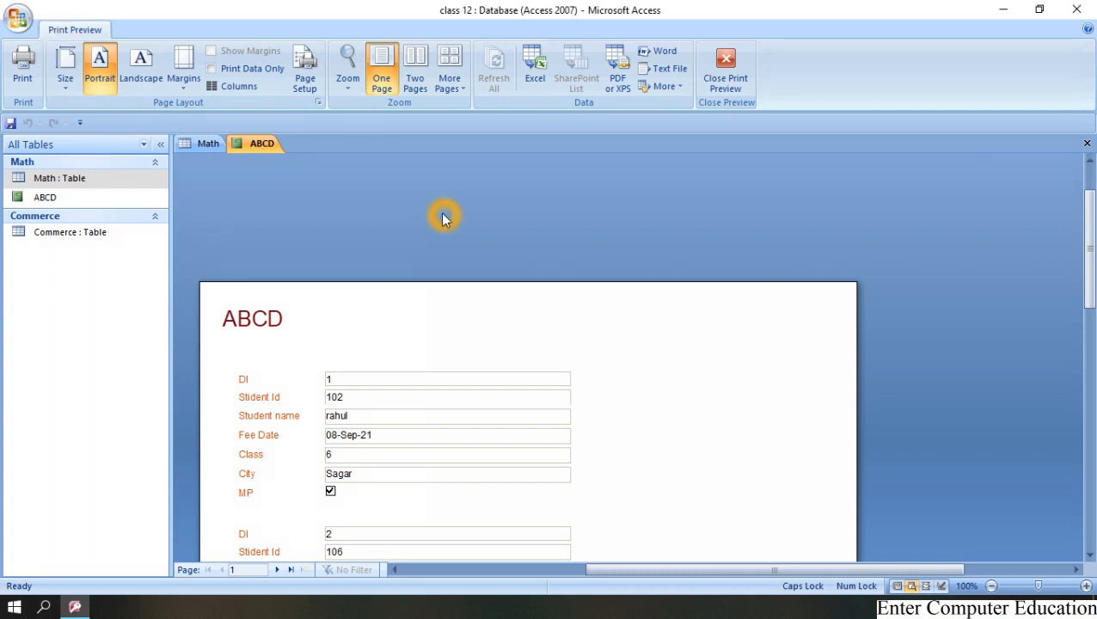
pyautogui.rightClick(260, 142)
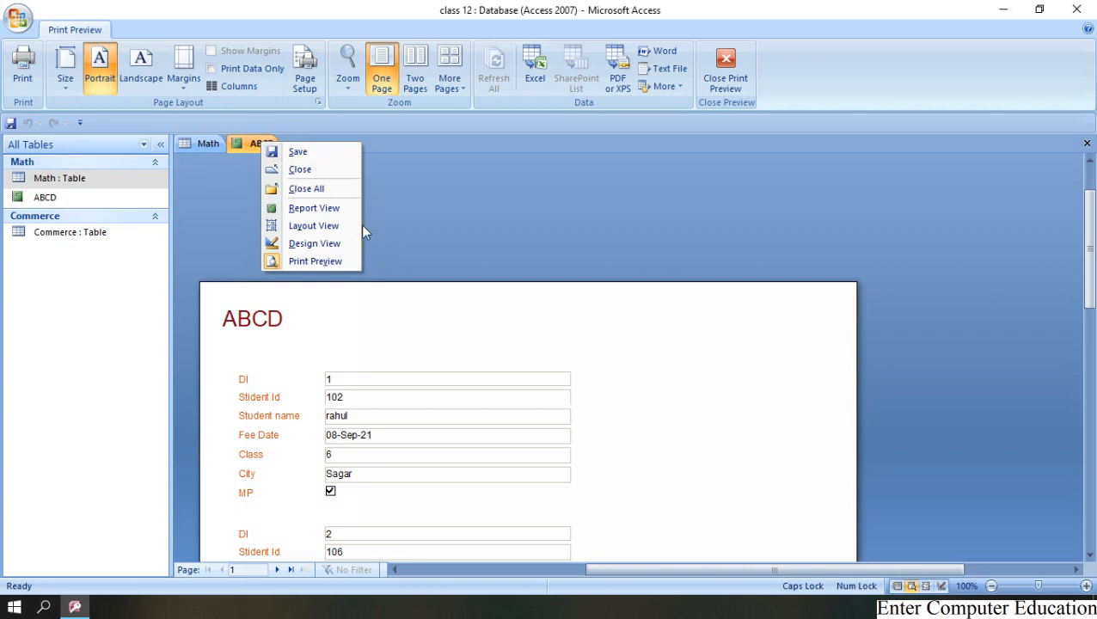
pyautogui.click(335, 214)
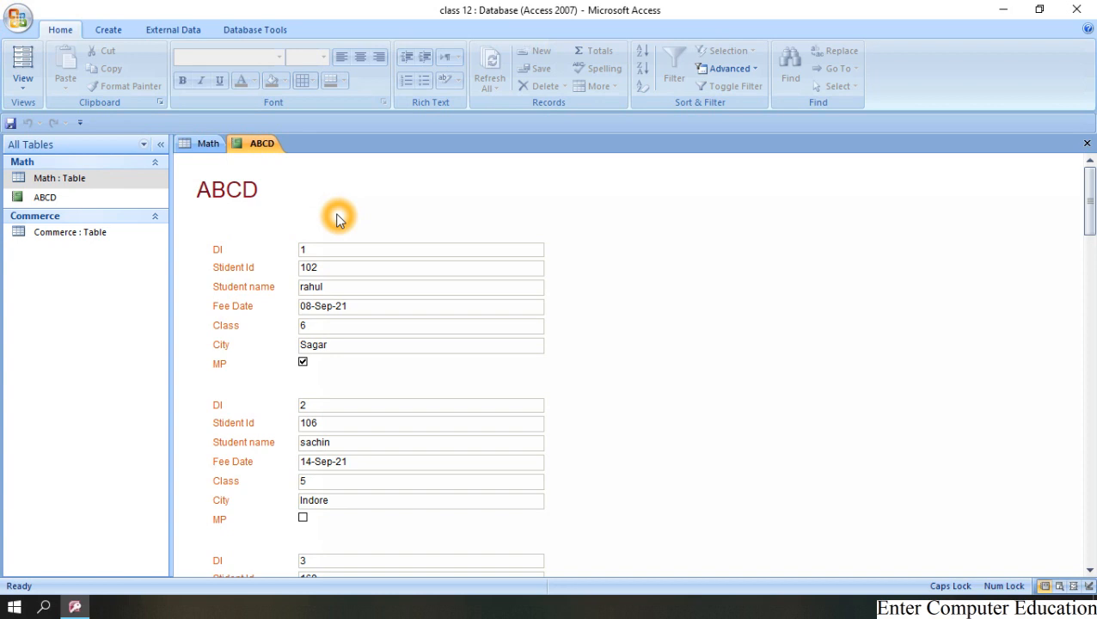
# Look through the ABCD report in Report View down to the page number at the end and back to the first record.
pyautogui.moveTo(1092, 210); pyautogui.dragTo(1090, 569)
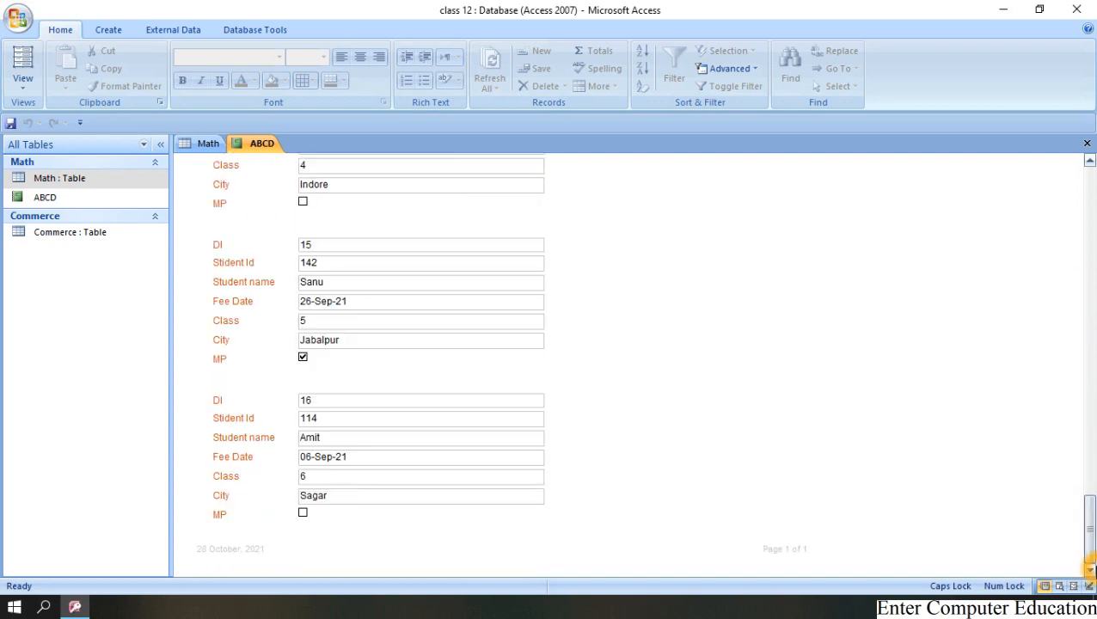
pyautogui.click(795, 555)
pyautogui.click(820, 549)
pyautogui.click(801, 521)
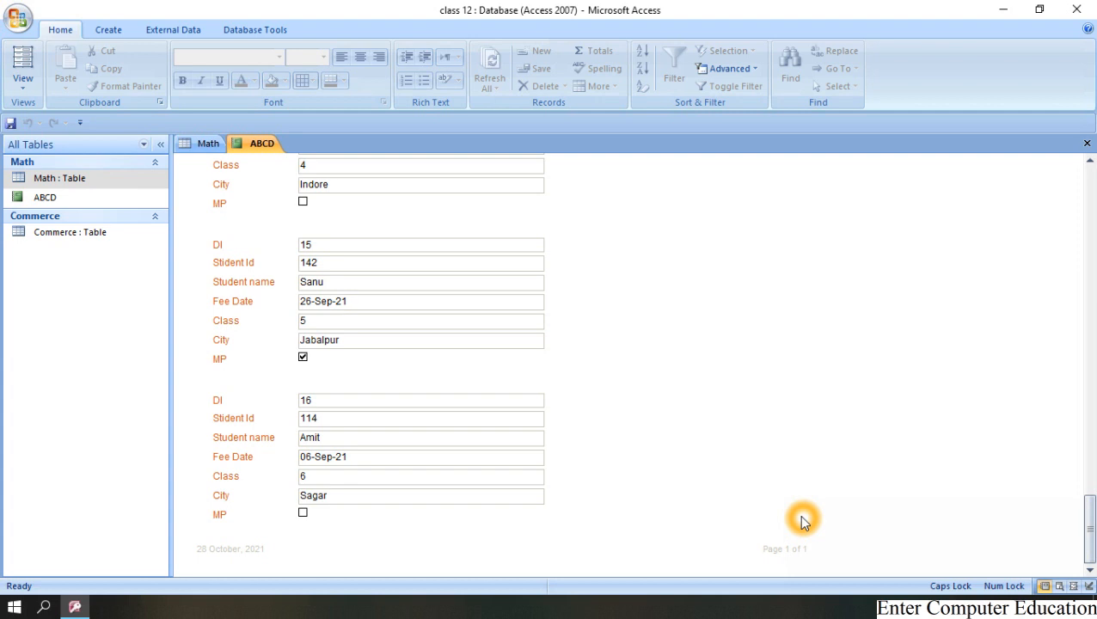
pyautogui.click(1090, 538)
pyautogui.moveTo(1092, 541); pyautogui.dragTo(1092, 220)
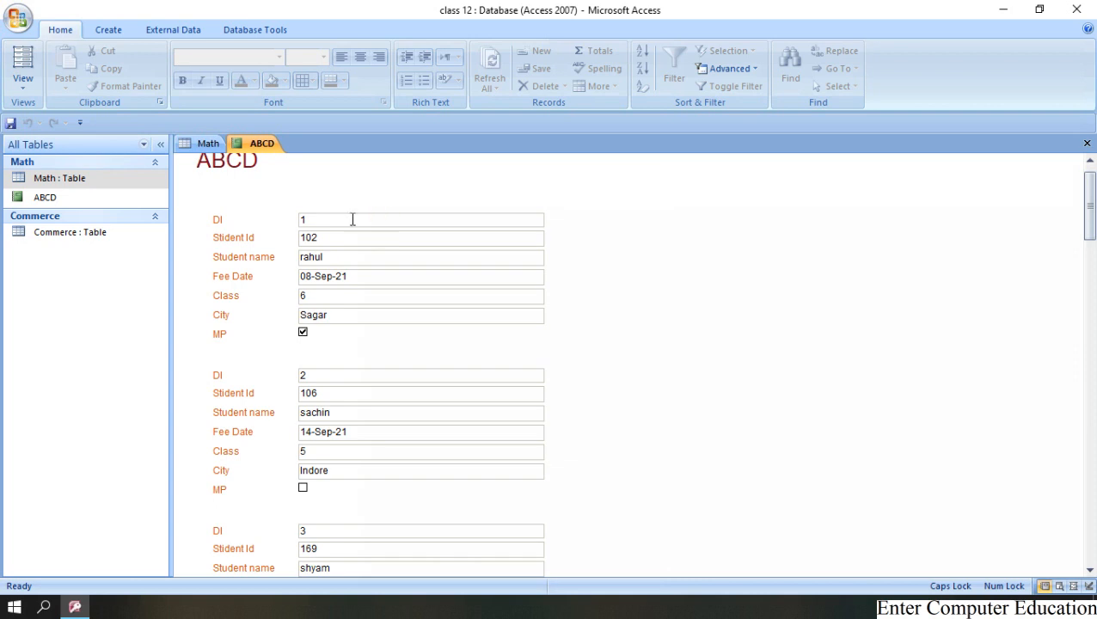
# Switch the ABCD report to Design View and expand the Page Header section to about 0.5 inch high.
pyautogui.rightClick(262, 147)
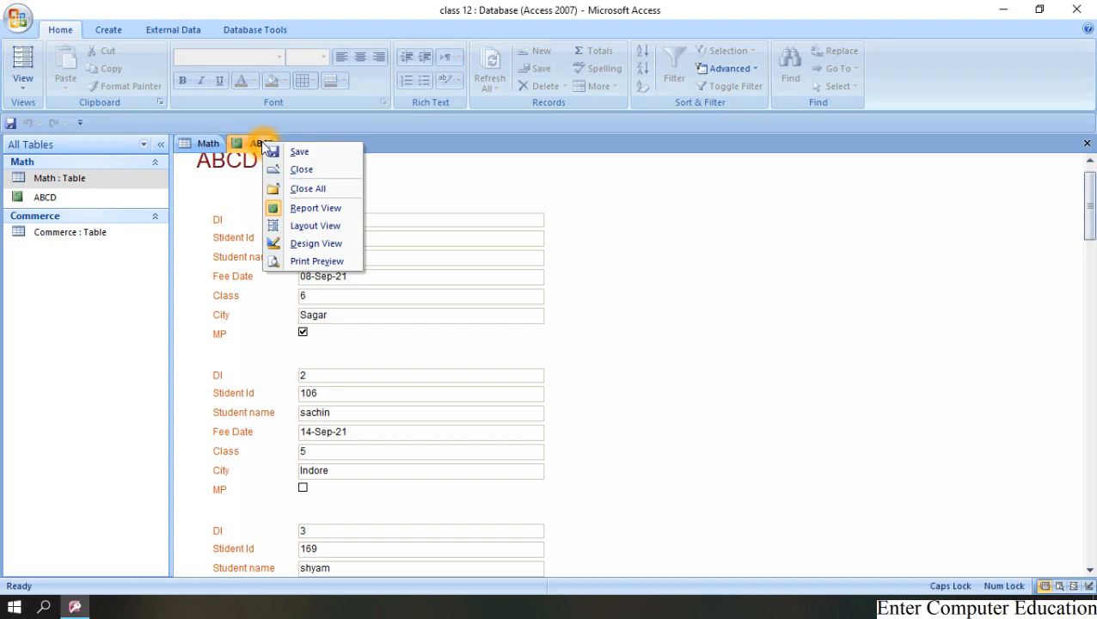
pyautogui.click(307, 247)
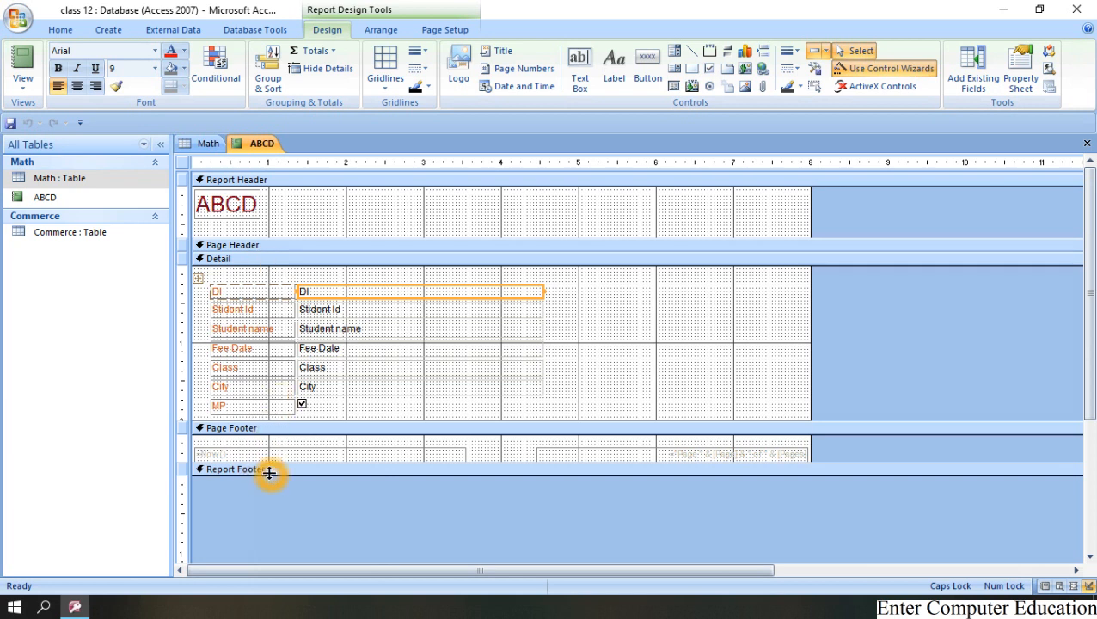
pyautogui.click(357, 251)
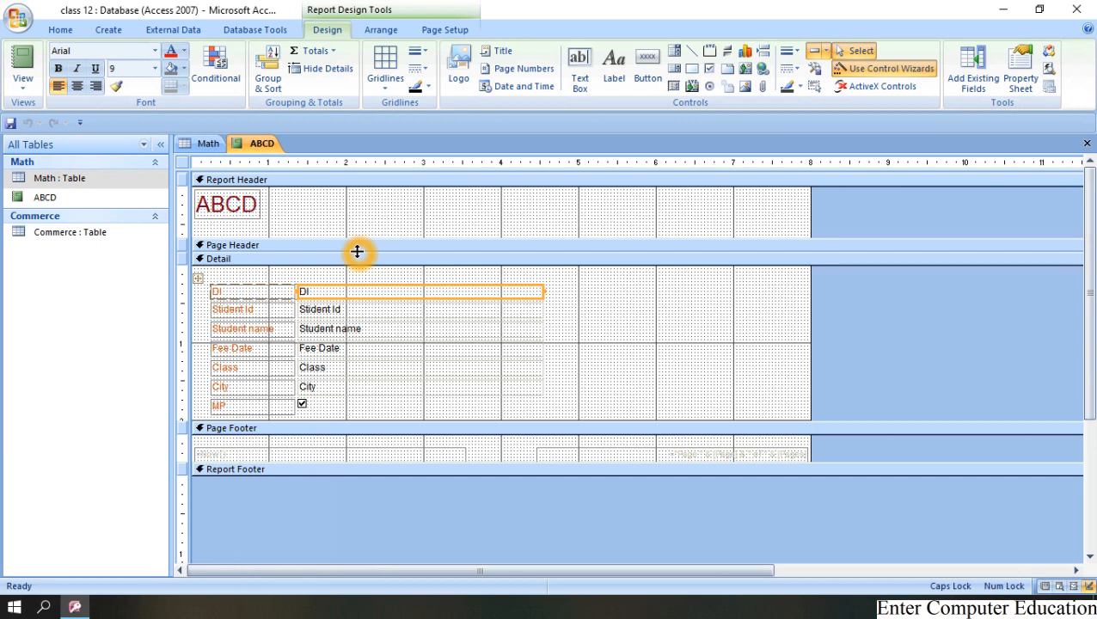
pyautogui.moveTo(357, 251); pyautogui.dragTo(357, 291)
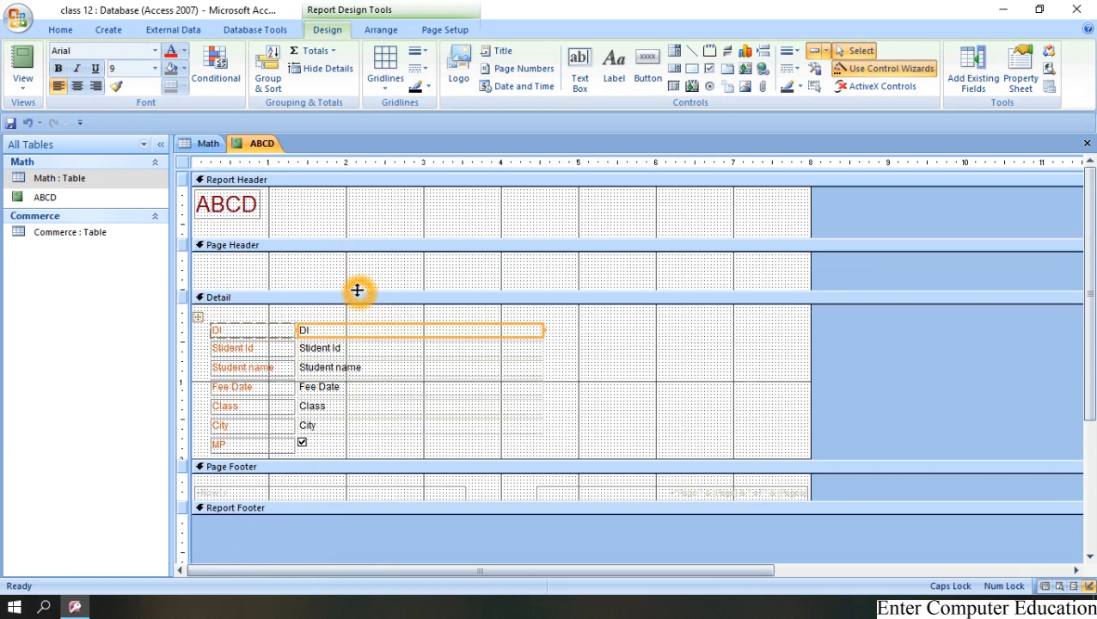
# Resize the Report Footer and Report Header sections to about 0.5 inch each and the Page Footer section to about 0.6 inch.
pyautogui.moveTo(389, 515); pyautogui.dragTo(391, 549)
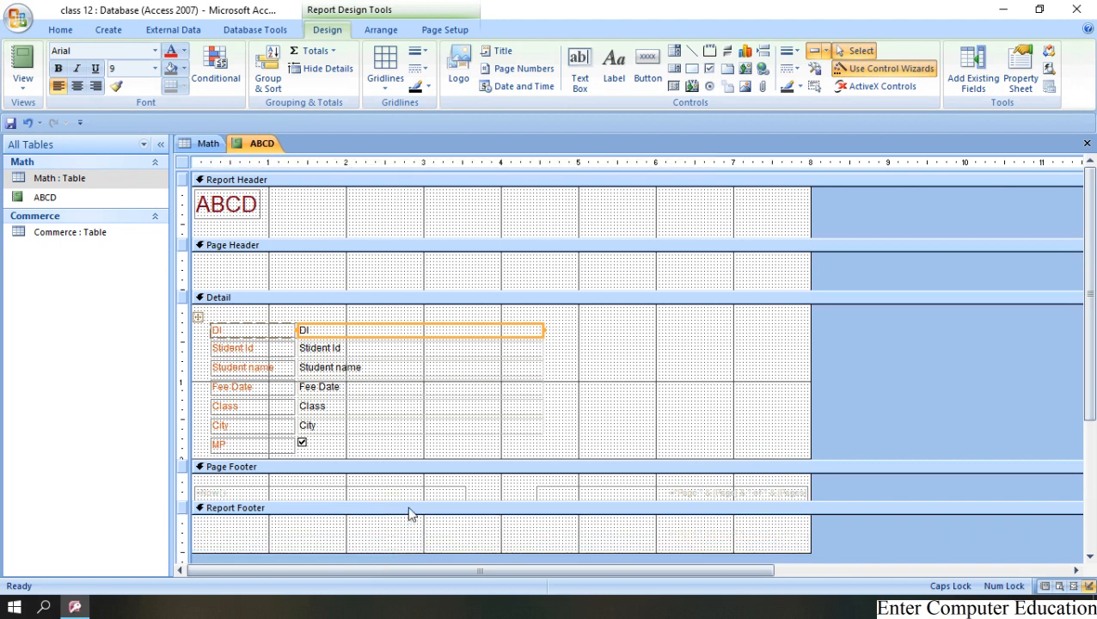
pyautogui.moveTo(409, 503); pyautogui.dragTo(405, 519)
pyautogui.moveTo(309, 239); pyautogui.dragTo(311, 225)
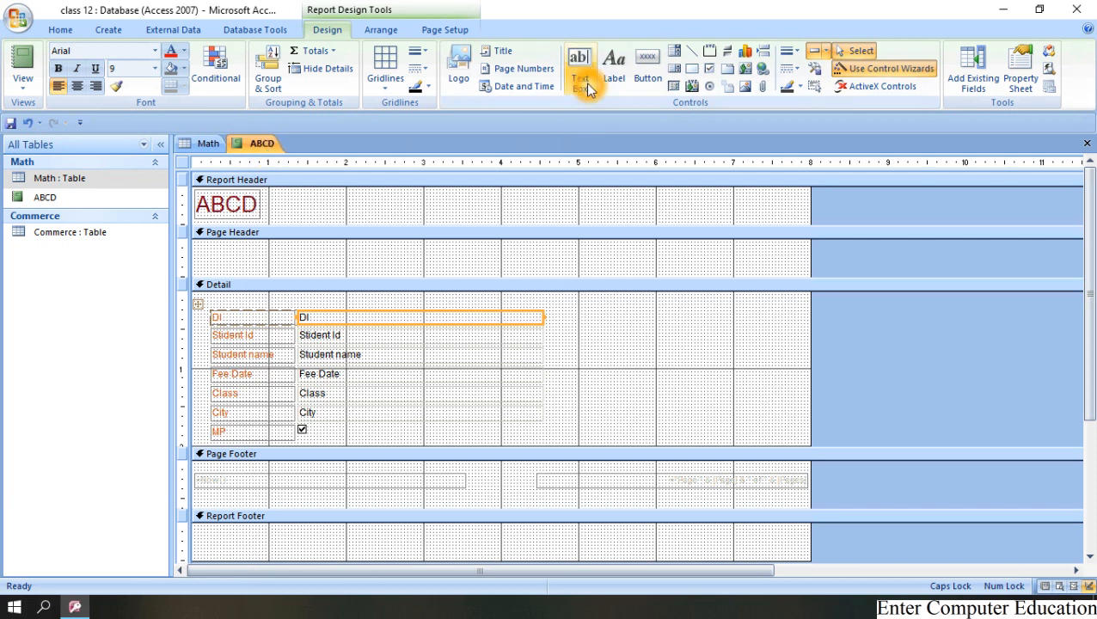
# Place a text box in the Page Header section and narrow it to leave room for its label.
pyautogui.click(59, 30)
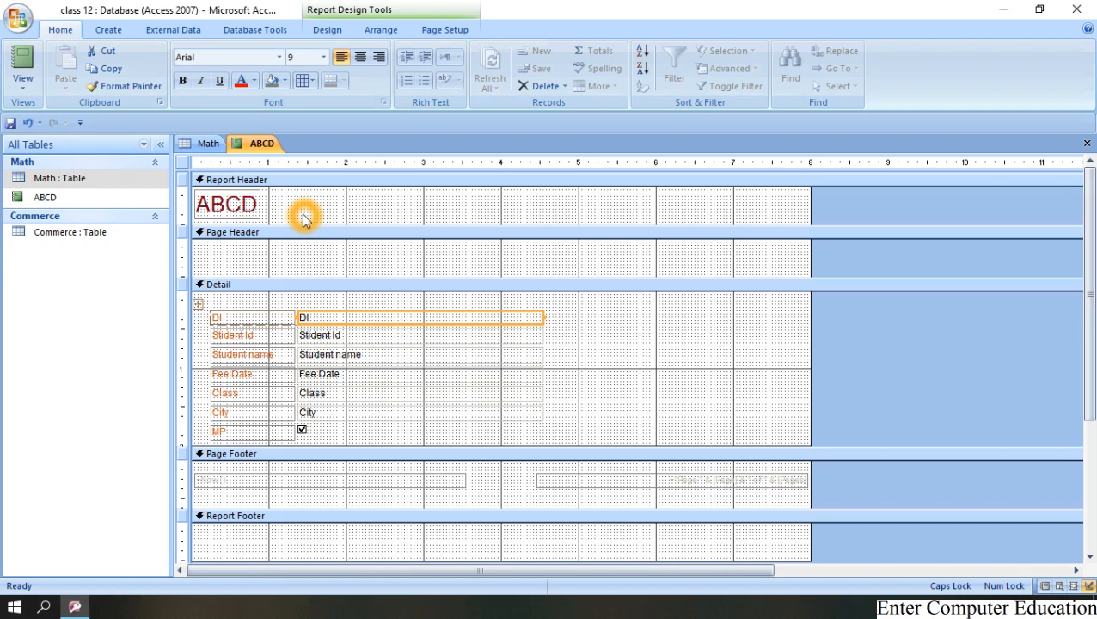
pyautogui.click(327, 32)
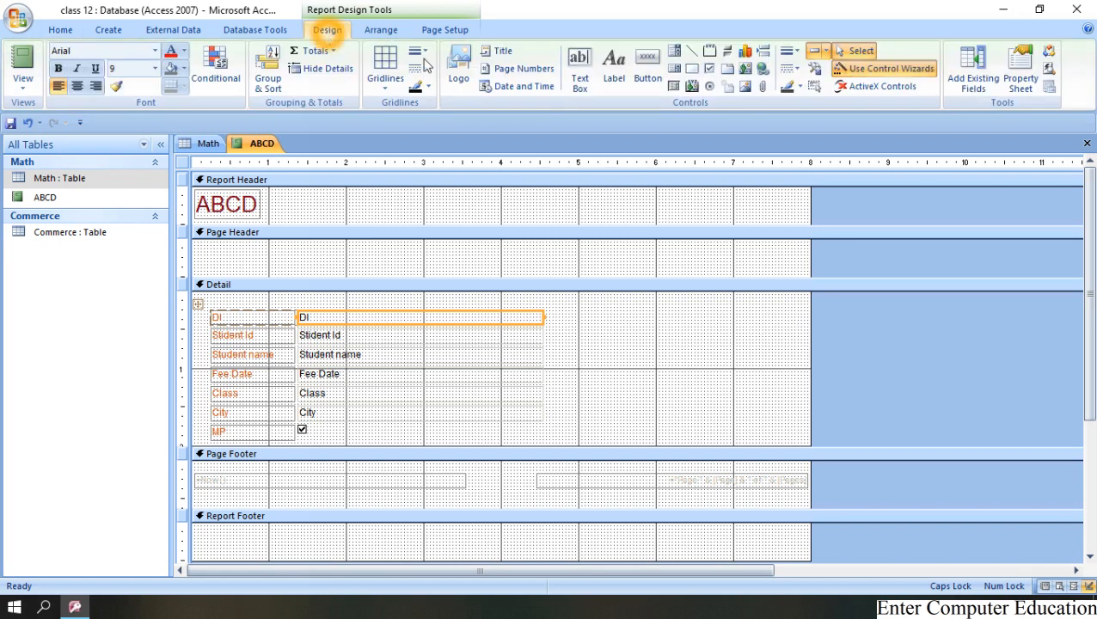
pyautogui.click(581, 76)
pyautogui.click(219, 254)
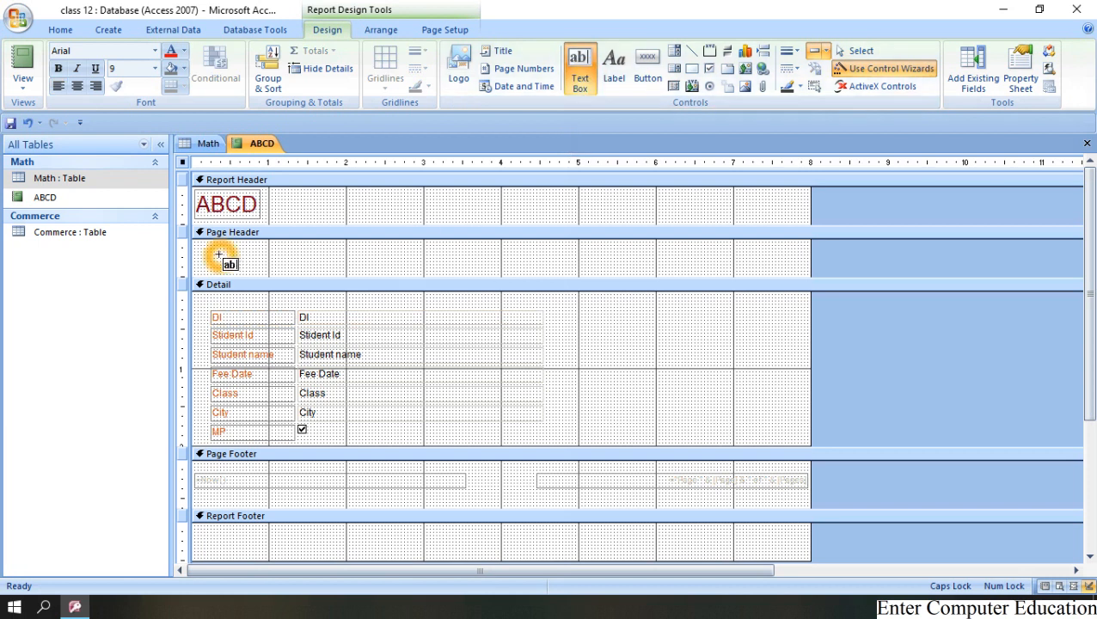
pyautogui.click(220, 265)
pyautogui.click(223, 266)
pyautogui.click(221, 262)
pyautogui.moveTo(221, 262); pyautogui.dragTo(265, 262)
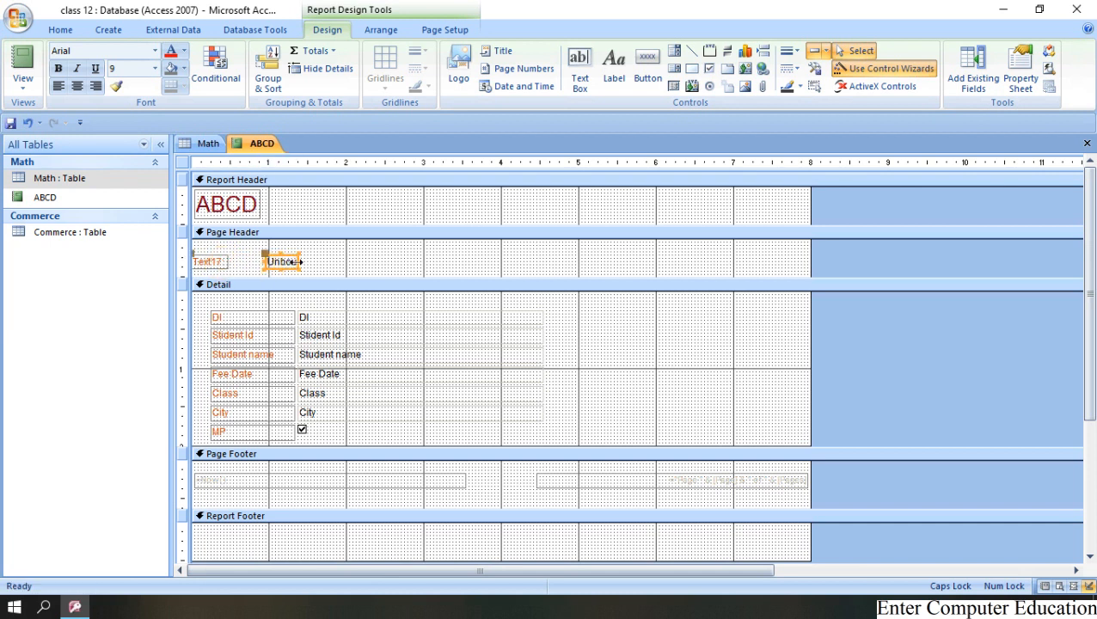
# Widen the label of the Page Header text box and change its caption to PAGE HEADER.
pyautogui.click(226, 266)
pyautogui.click(224, 262)
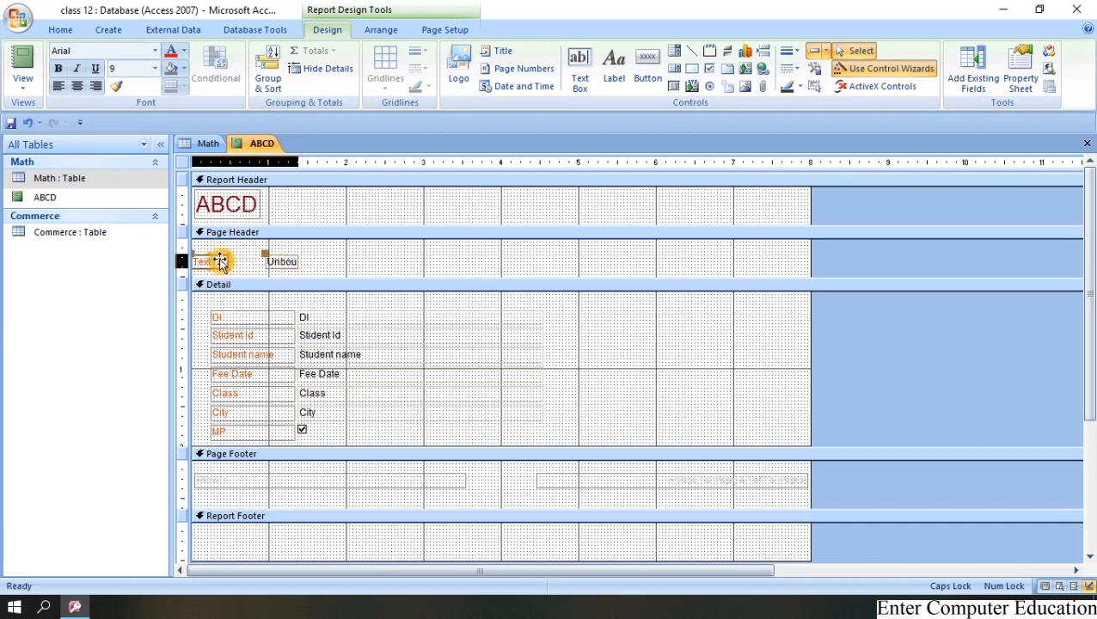
pyautogui.moveTo(228, 261); pyautogui.dragTo(273, 262)
pyautogui.click(228, 268)
pyautogui.click(227, 263)
pyautogui.press('BackSpace')
pyautogui.press('BackSpace')
pyautogui.press('BackSpace')
pyautogui.press('BackSpace')
pyautogui.press('BackSpace')
pyautogui.press('BackSpace')
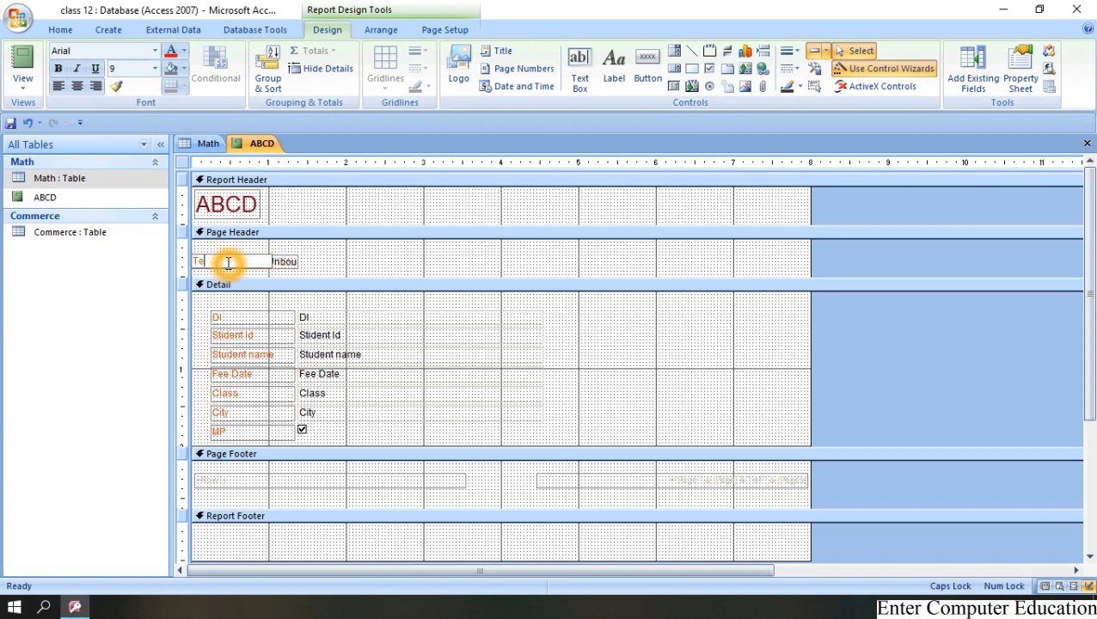
pyautogui.write('PAGE HEADER')
pyautogui.click(361, 269)
pyautogui.click(407, 369)
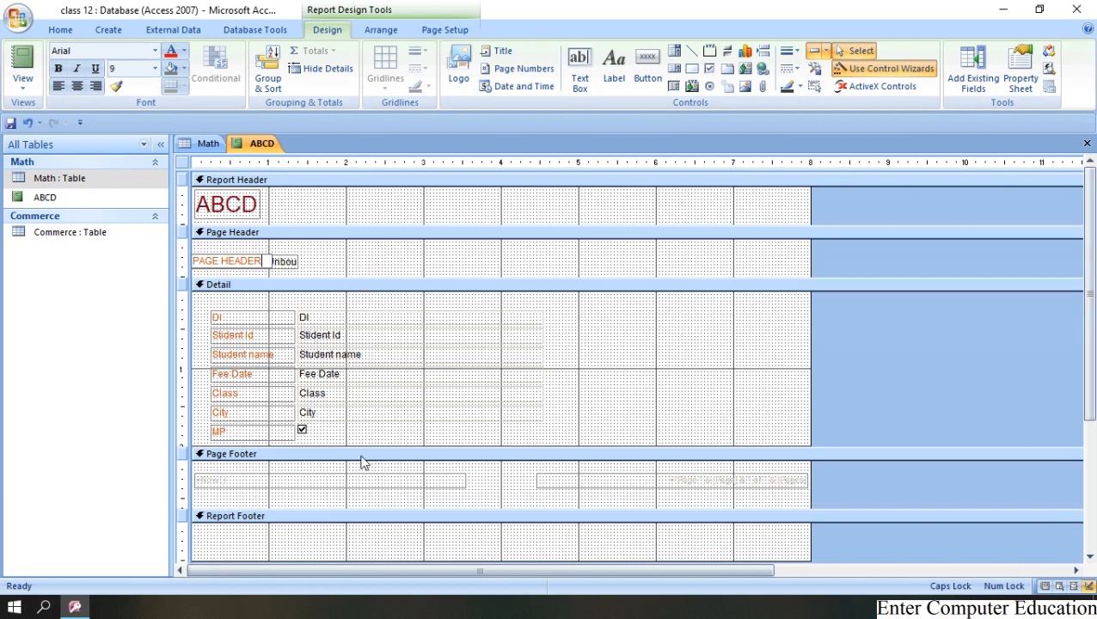
# Add a text box at the lower edge of the Page Footer section and widen its label.
pyautogui.click(262, 540)
pyautogui.click(260, 500)
pyautogui.click(579, 67)
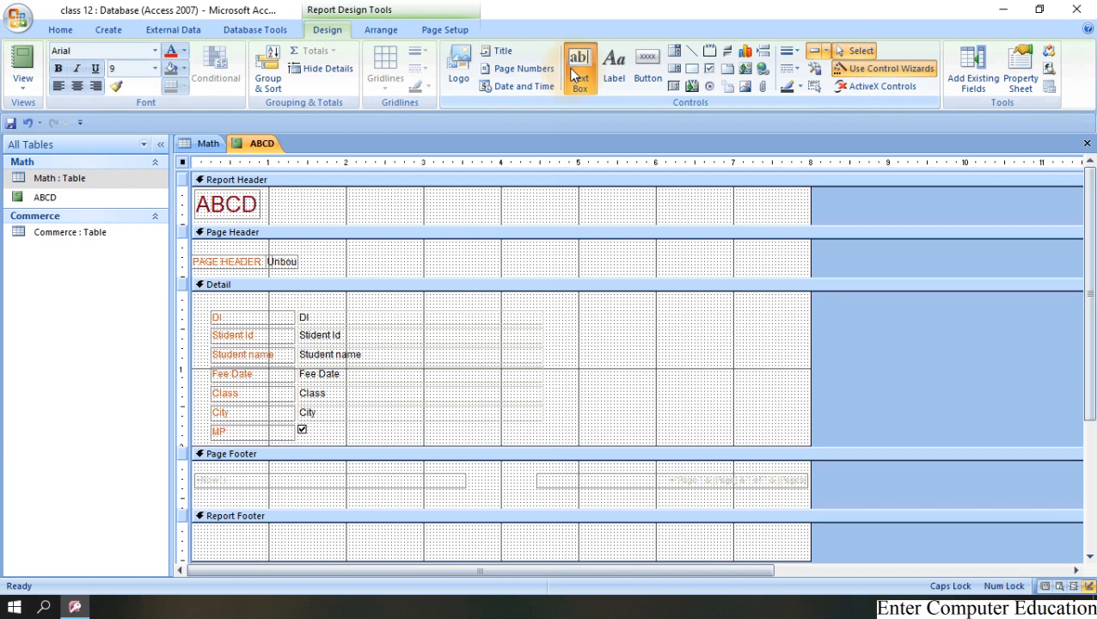
pyautogui.click(233, 501)
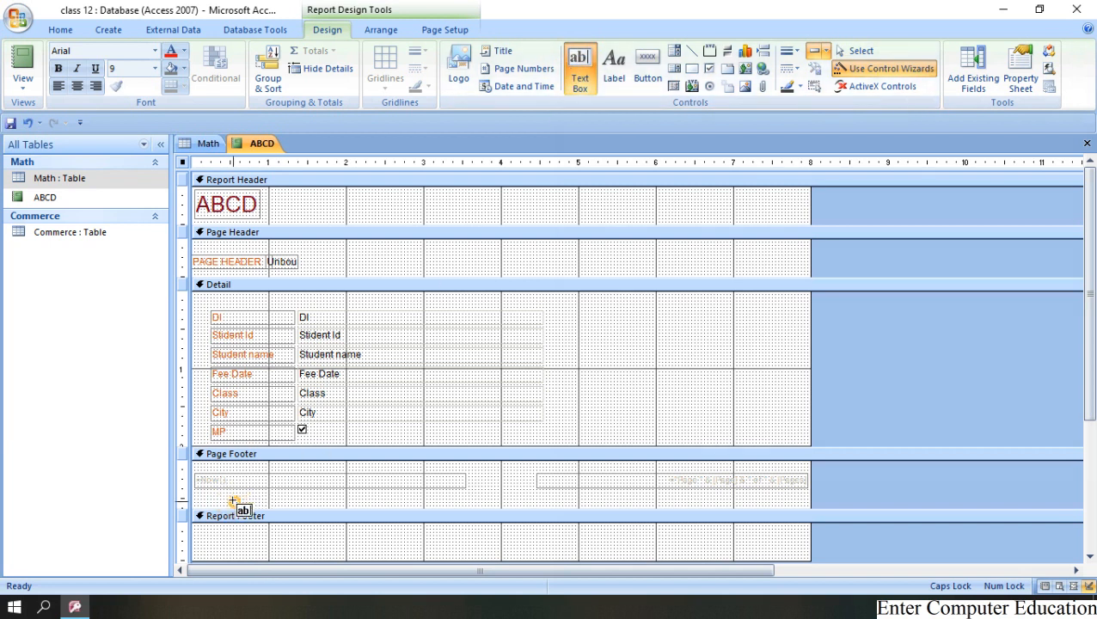
pyautogui.click(233, 512)
pyautogui.click(233, 512)
pyautogui.click(228, 512)
pyautogui.click(231, 514)
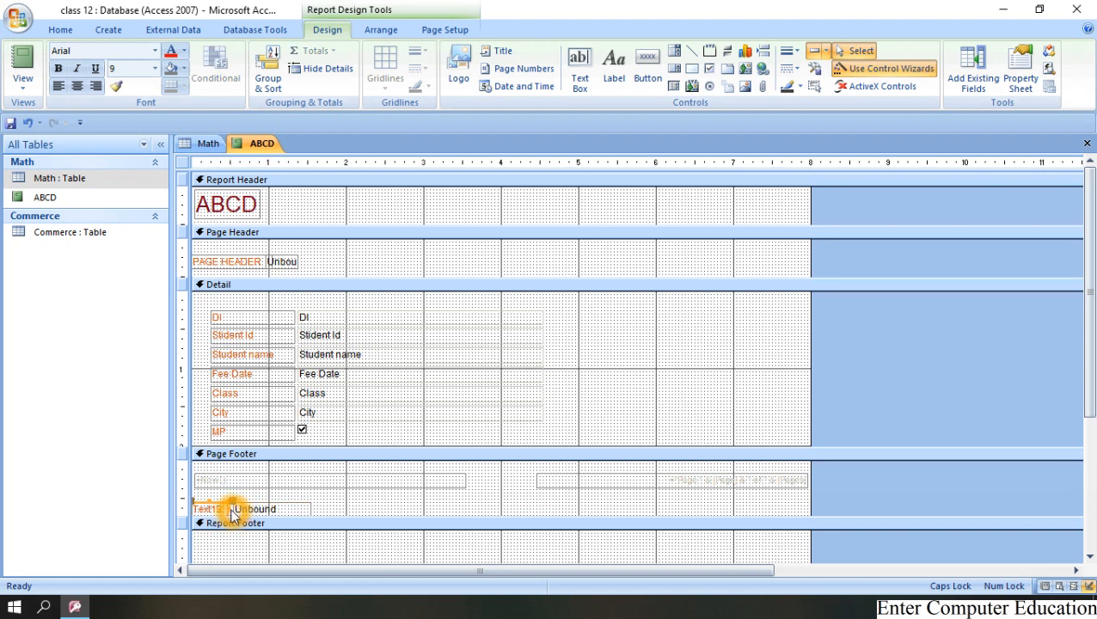
pyautogui.click(288, 513)
pyautogui.click(303, 514)
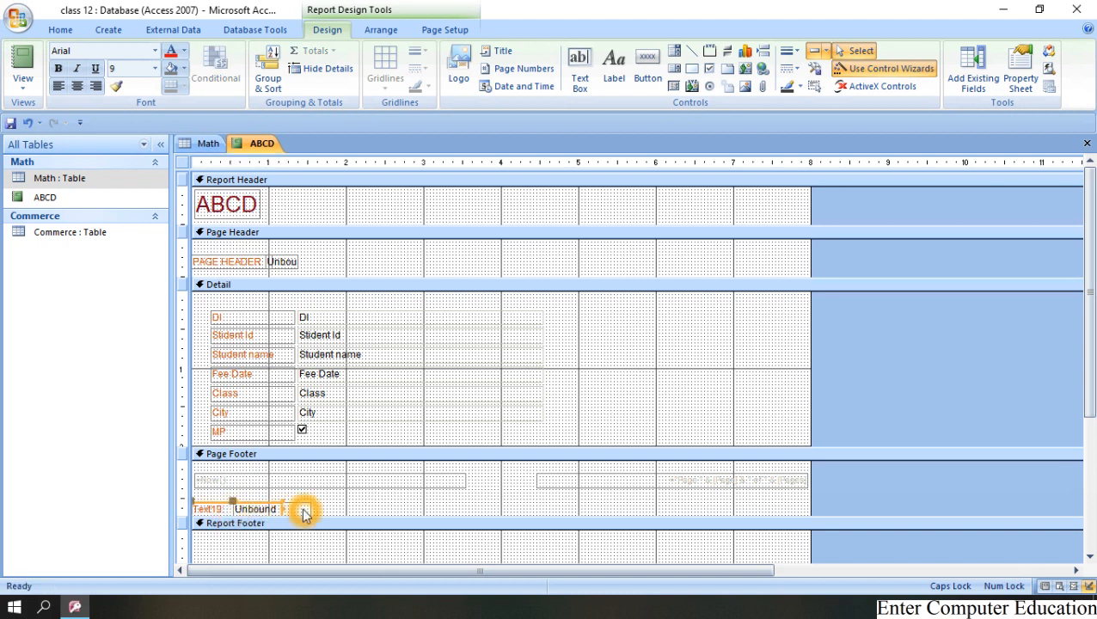
# Change the caption of the Page Footer text box's label to PAGE FOOTER.
pyautogui.click(235, 508)
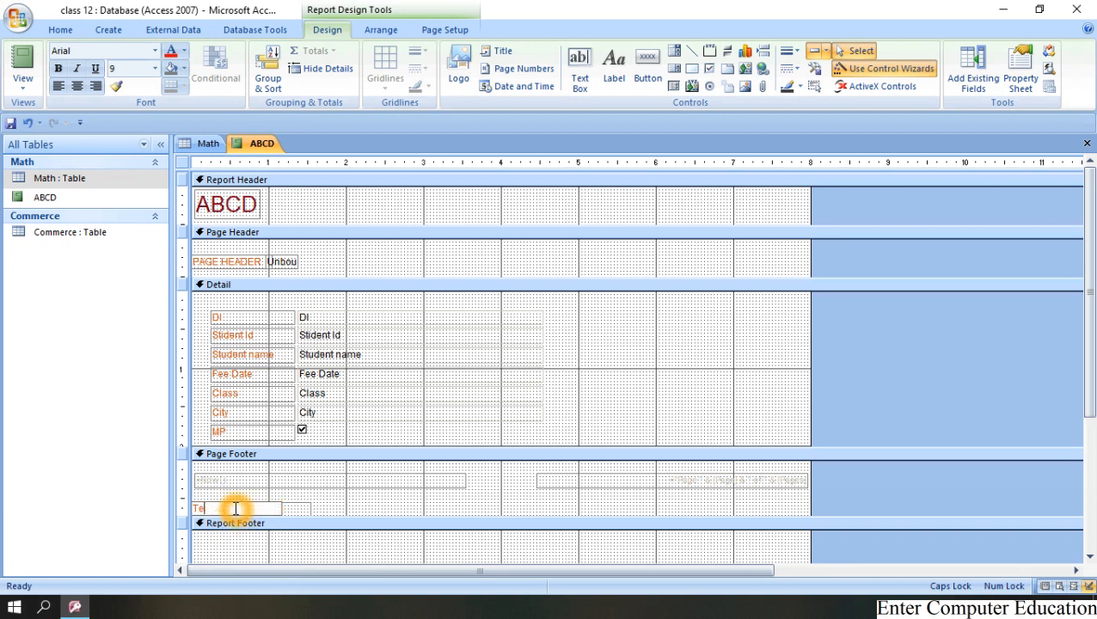
pyautogui.press('BackSpace')
pyautogui.write('PAGE FOOTER')
pyautogui.click(265, 551)
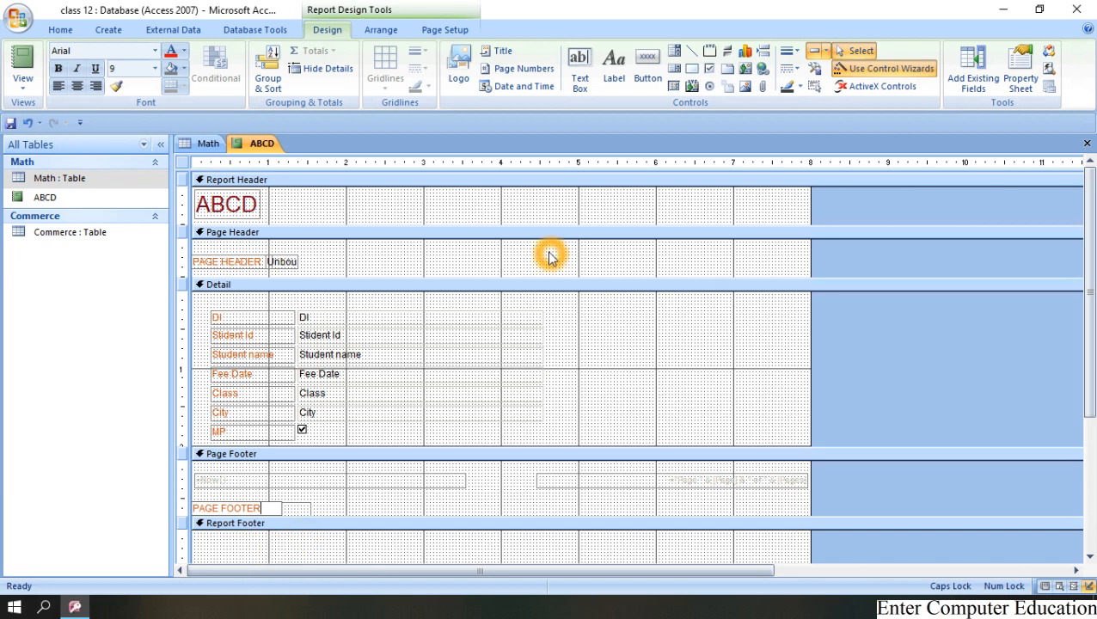
# Add a text box in the Report Footer section and widen its label up to the box.
pyautogui.click(580, 69)
pyautogui.click(581, 71)
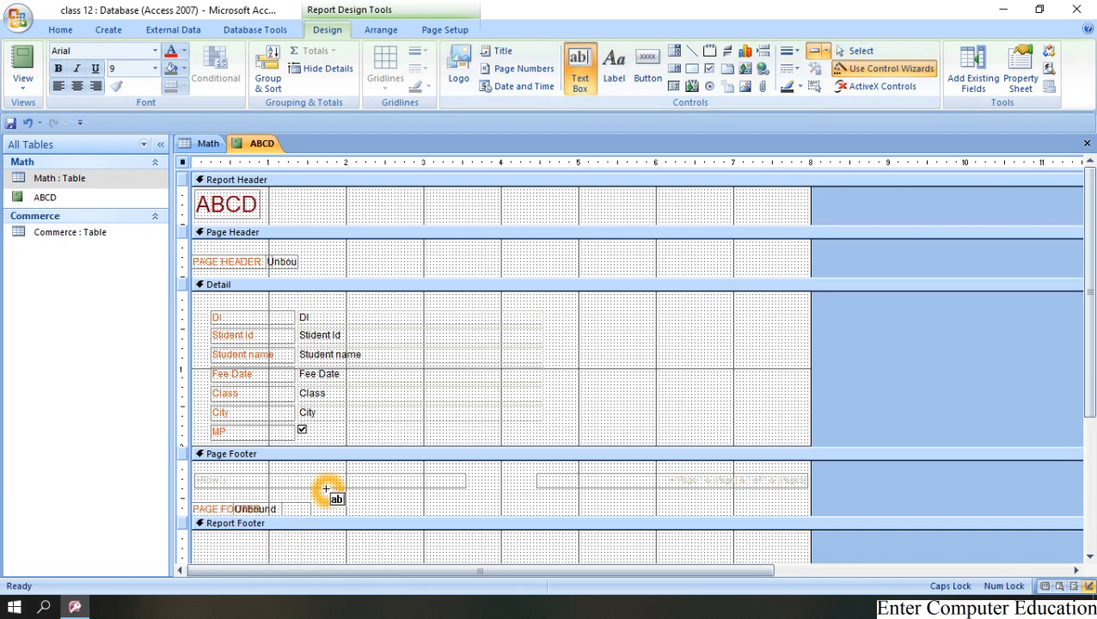
pyautogui.click(302, 538)
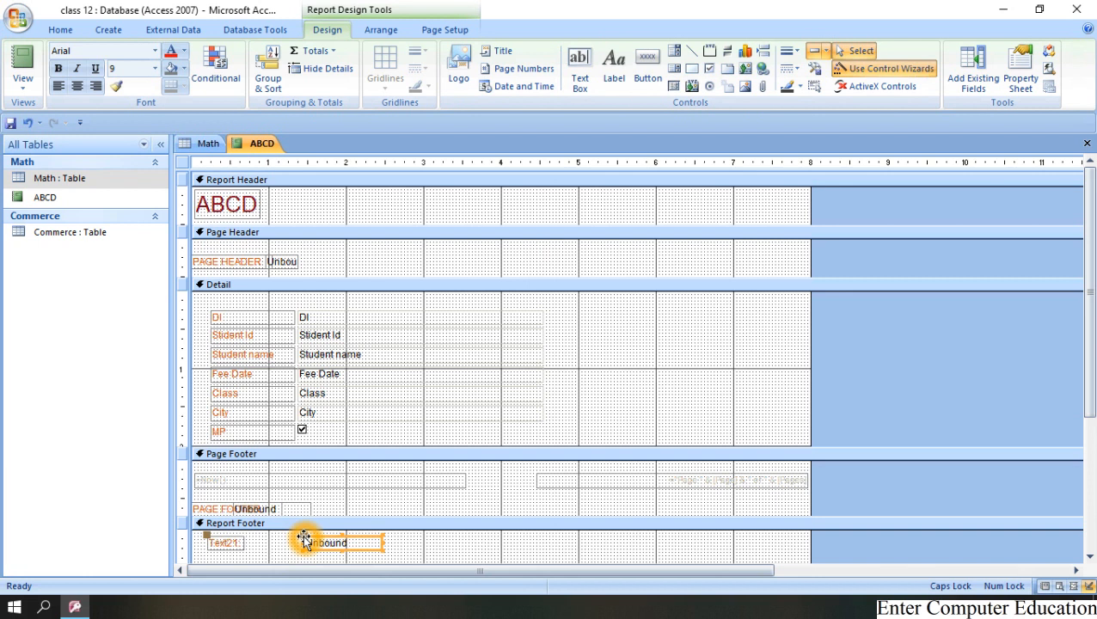
pyautogui.click(237, 543)
pyautogui.moveTo(245, 543); pyautogui.dragTo(291, 544)
# Change the caption of the Report Footer text box's label to ALL STUDENTS REPORT.
pyautogui.click(250, 544)
pyautogui.press('BackSpace')
pyautogui.press('BackSpace')
pyautogui.press('BackSpace')
pyautogui.press('BackSpace')
pyautogui.press('BackSpace')
pyautogui.press('BackSpace')
pyautogui.press('BackSpace')
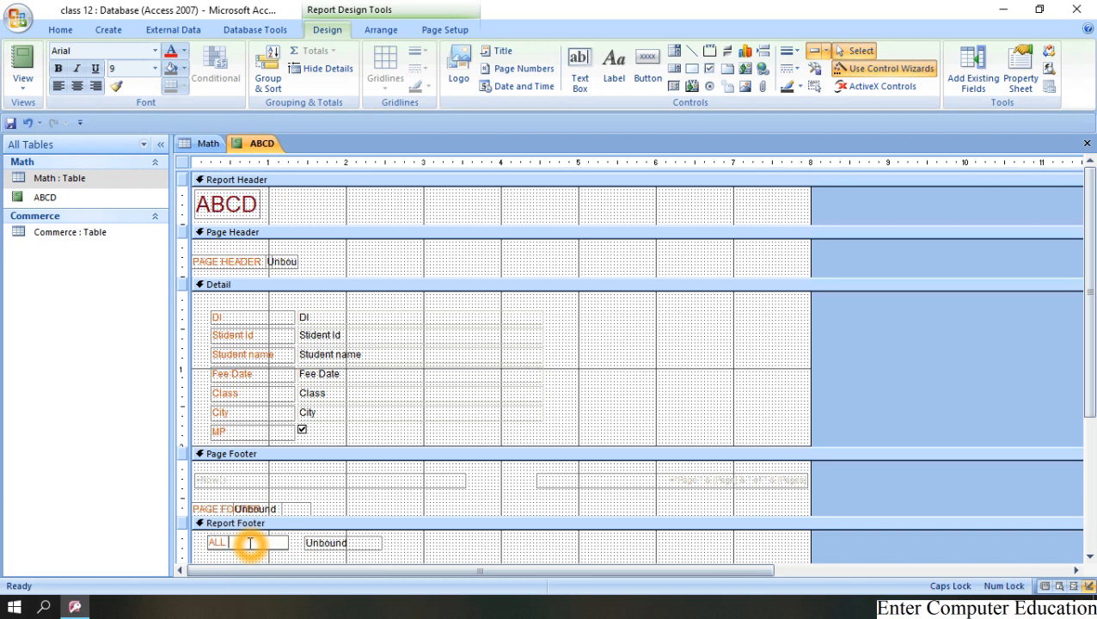
pyautogui.write('ALL STUDENT')
pyautogui.press('BackSpace')
pyautogui.press('BackSpace')
pyautogui.press('BackSpace')
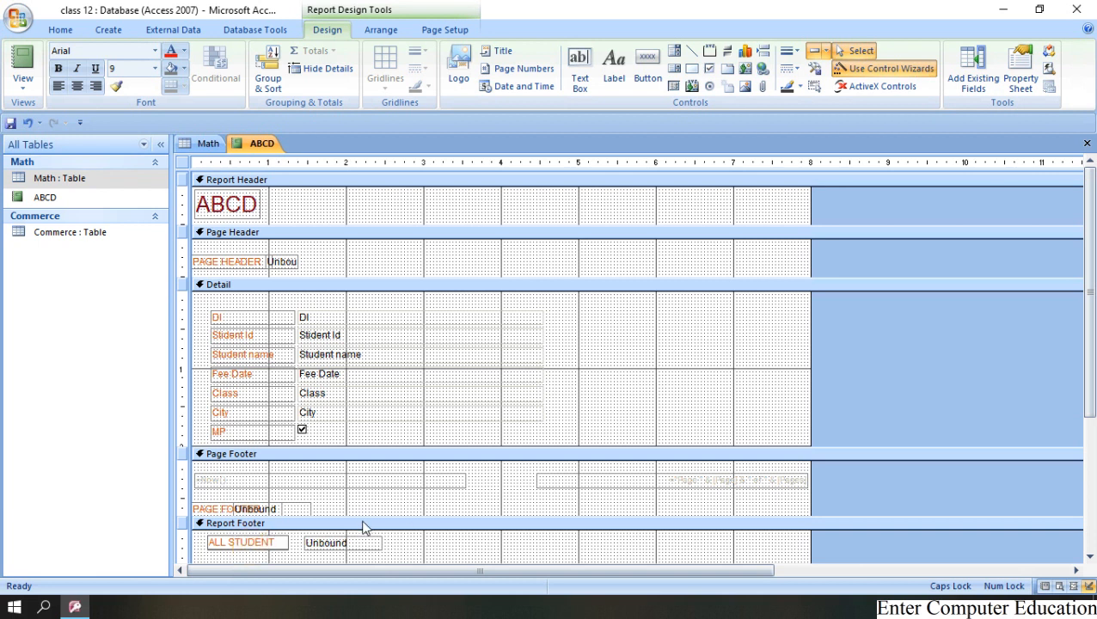
pyautogui.write('ENTS')
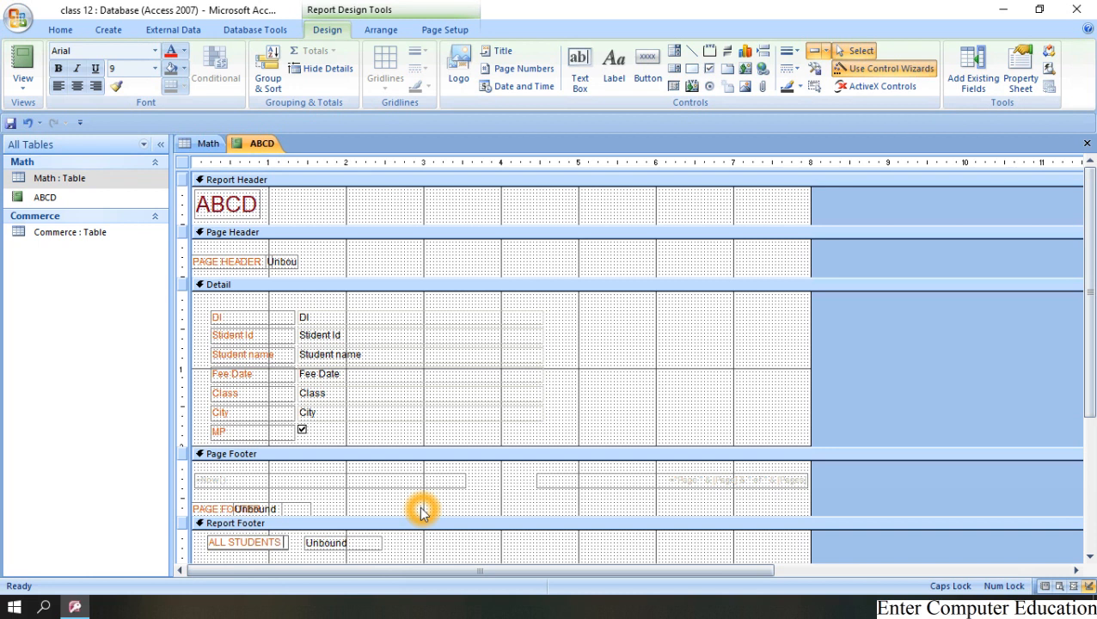
pyautogui.write(' REPORT')
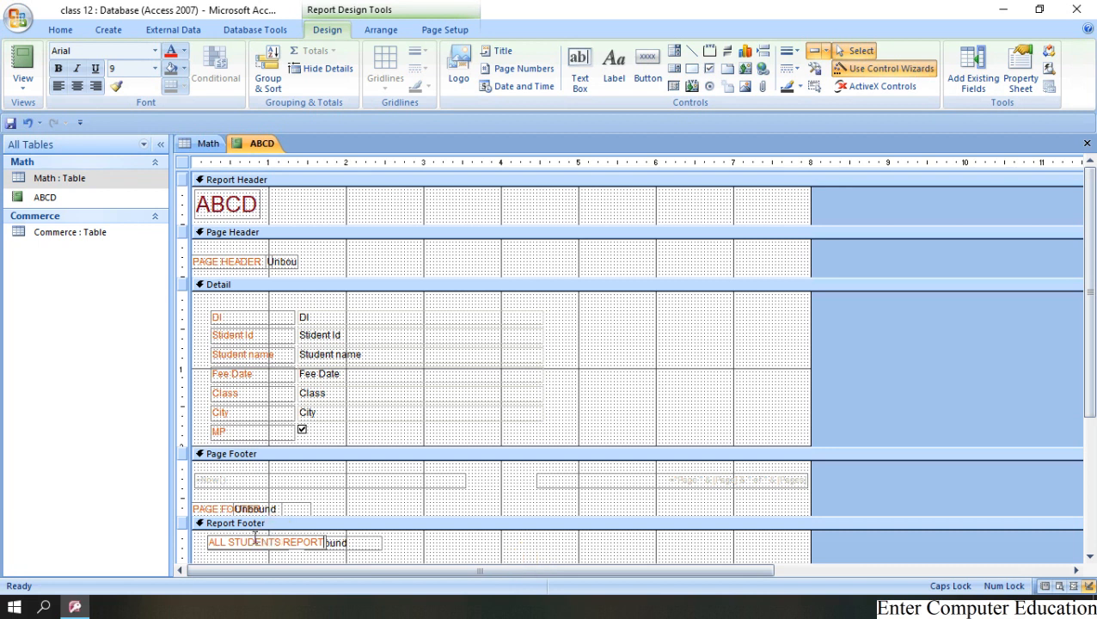
pyautogui.click(251, 179)
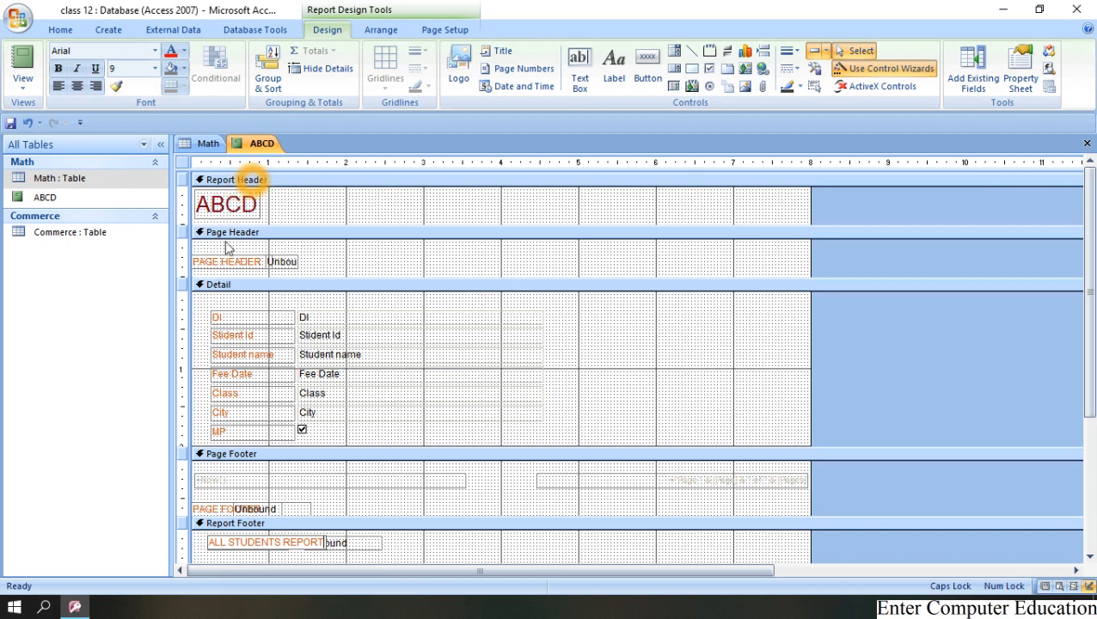
pyautogui.click(237, 529)
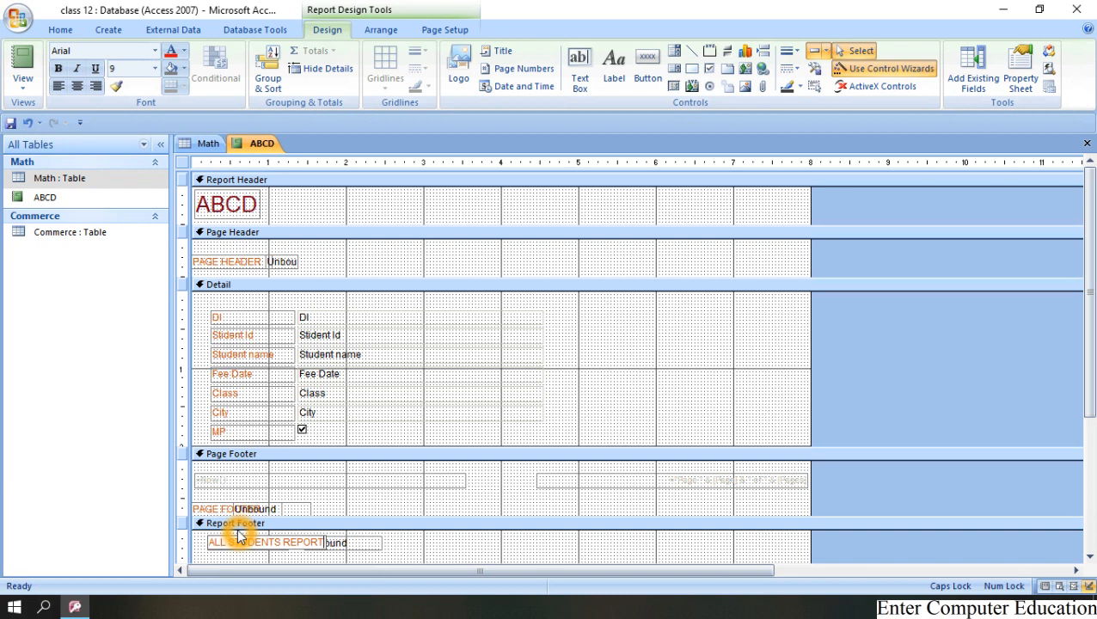
pyautogui.click(324, 251)
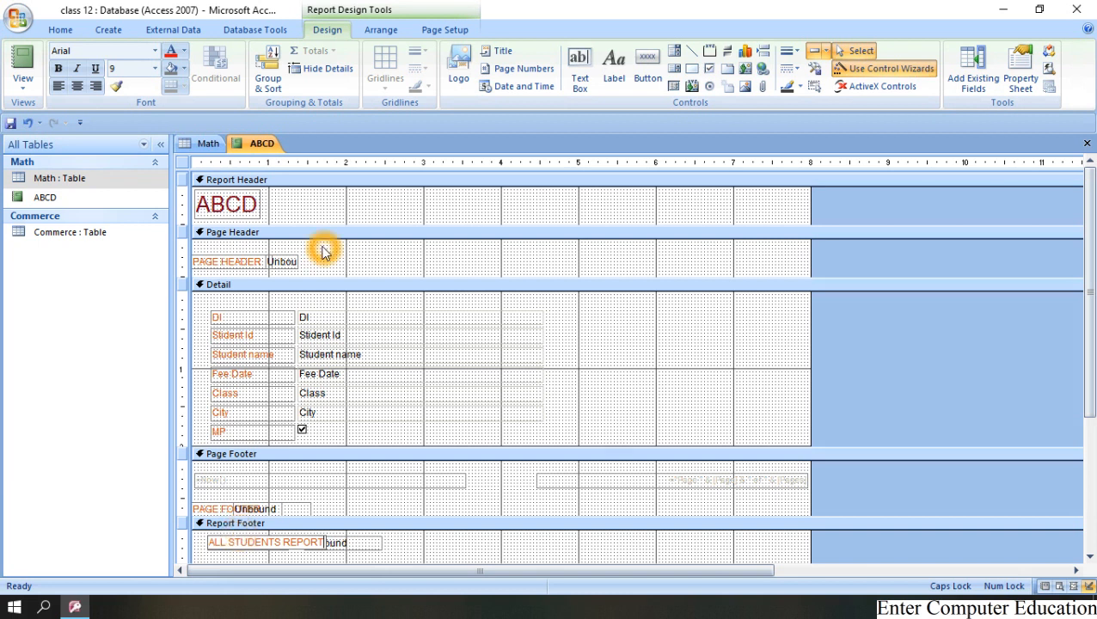
pyautogui.click(311, 505)
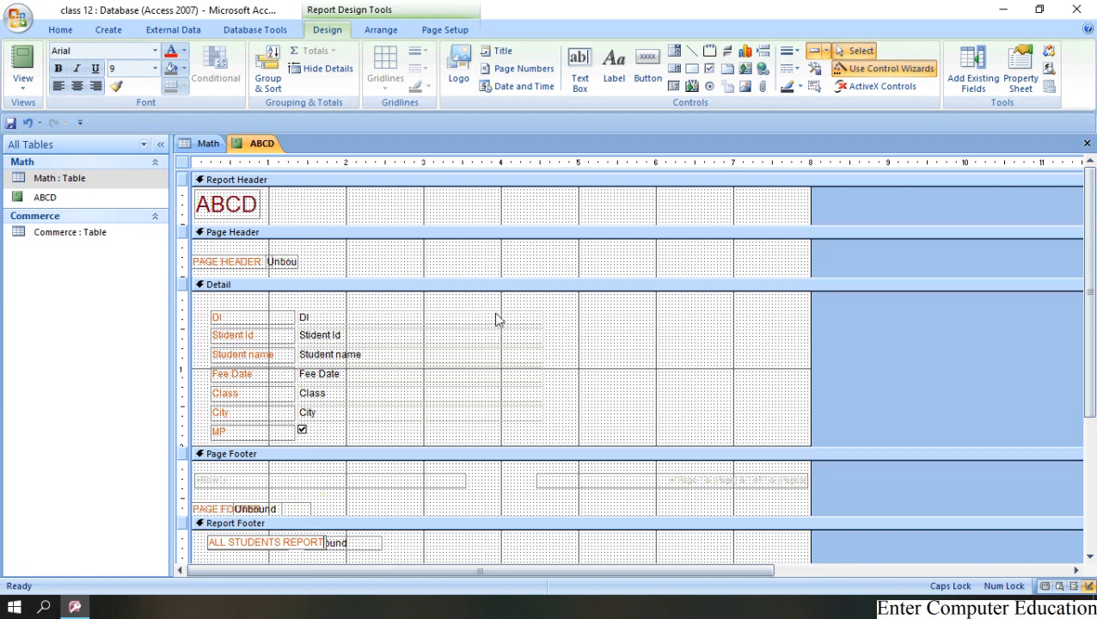
pyautogui.click(456, 411)
# Switch the ABCD report to Print Preview and check the report title, page header and page footer on page 1.
pyautogui.rightClick(259, 147)
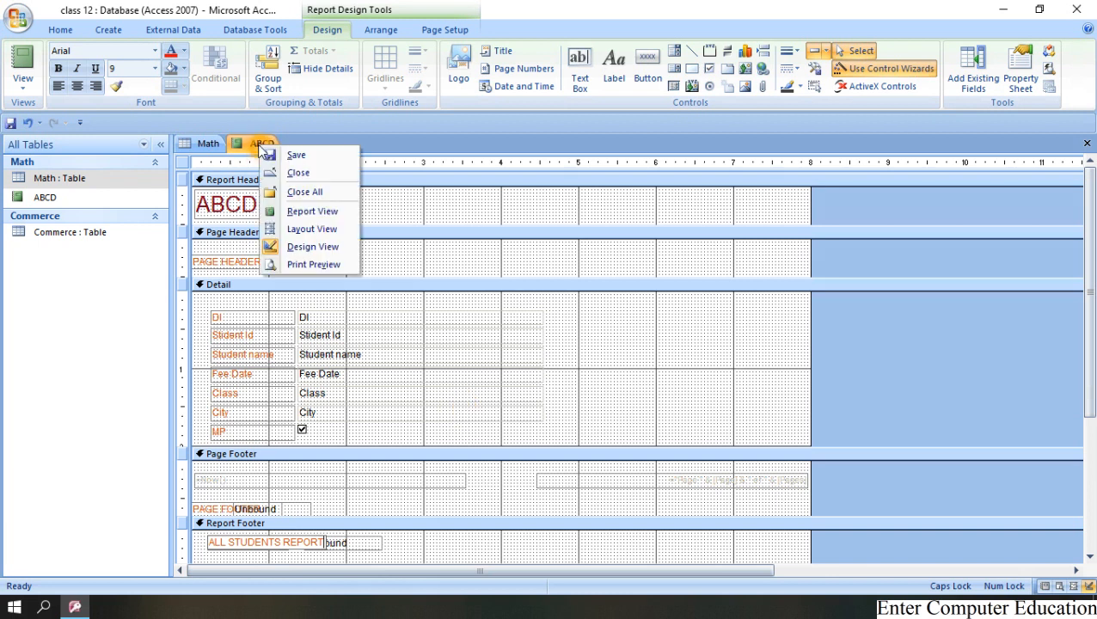
pyautogui.click(336, 269)
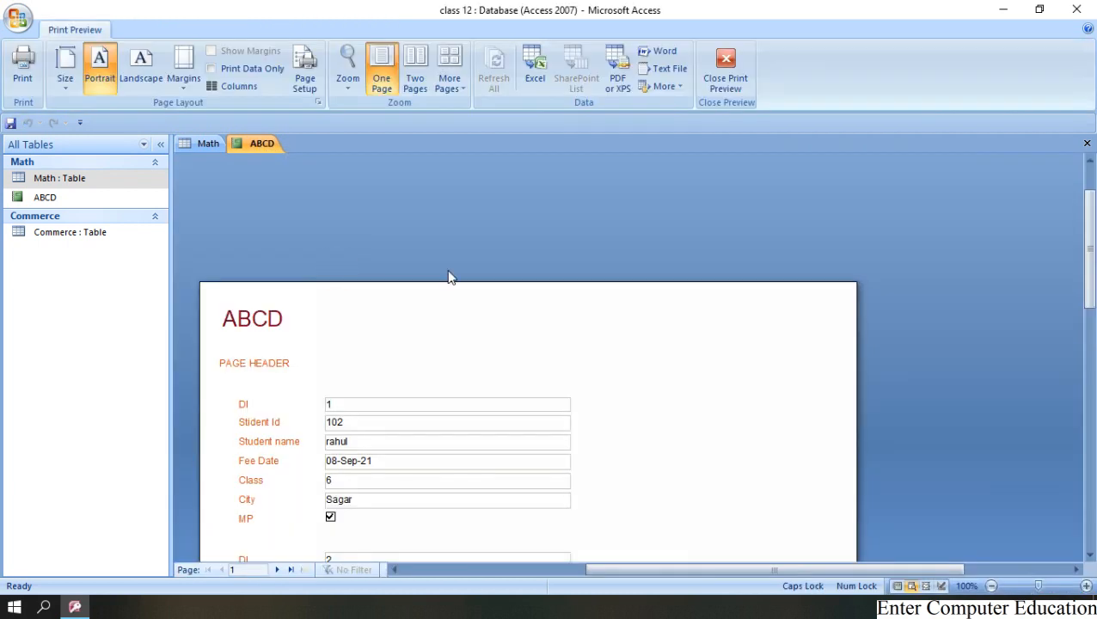
pyautogui.click(251, 320)
pyautogui.click(252, 367)
pyautogui.click(272, 371)
pyautogui.click(345, 363)
pyautogui.moveTo(1090, 257); pyautogui.dragTo(1090, 435)
pyautogui.click(248, 516)
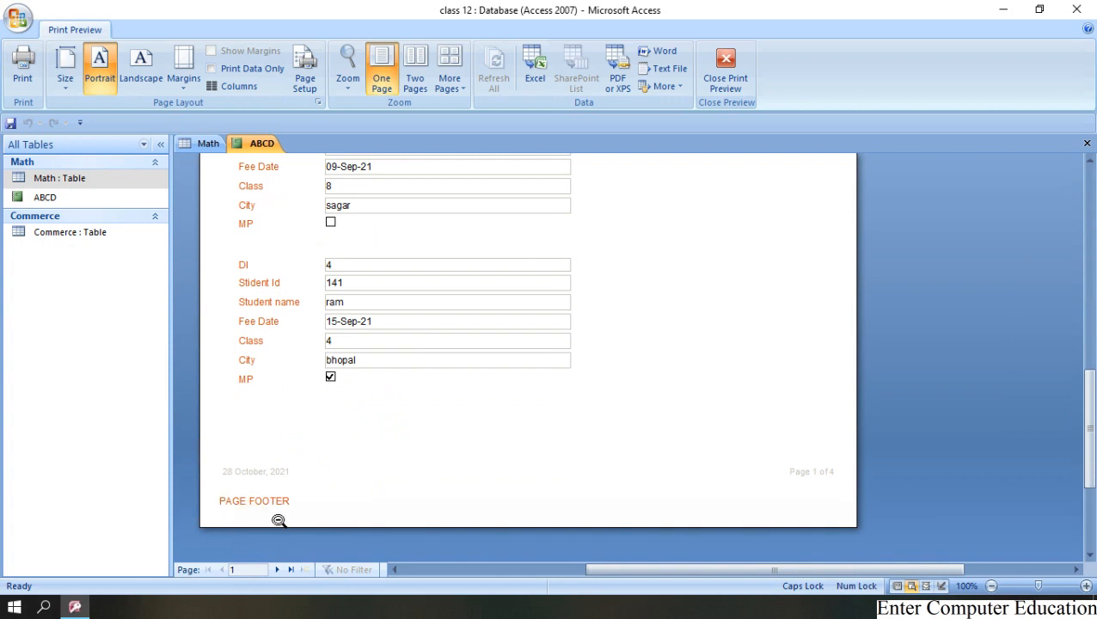
# Look through pages 2 to 4 of the ABCD report preview for the page header, page footer and report footer labels.
pyautogui.click(277, 570)
pyautogui.click(938, 513)
pyautogui.moveTo(1089, 453); pyautogui.dragTo(1089, 482)
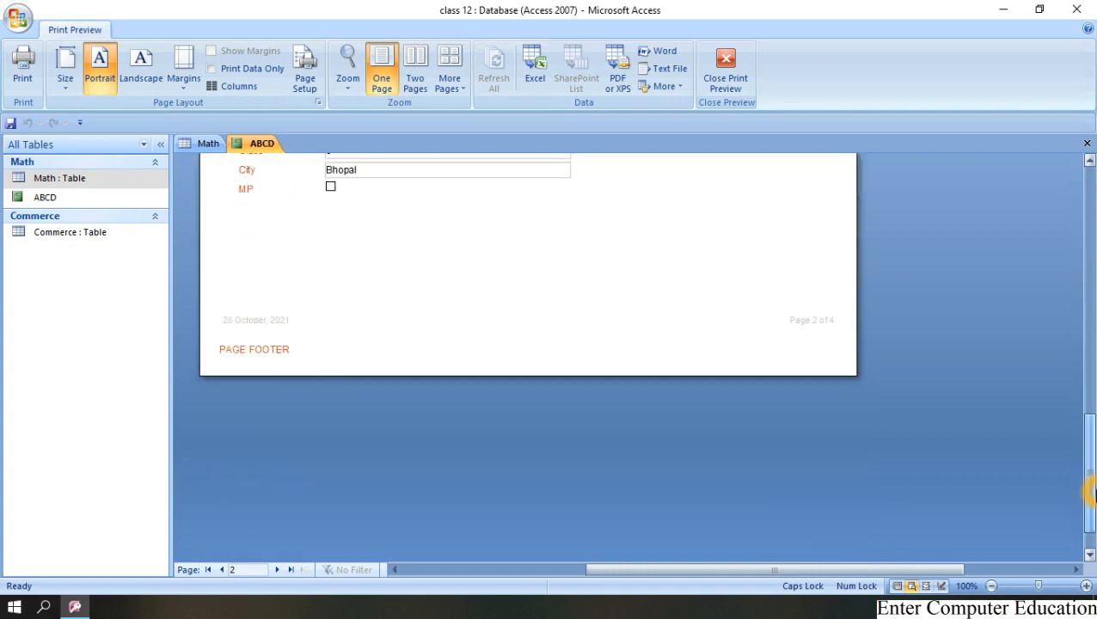
pyautogui.click(276, 570)
pyautogui.click(958, 477)
pyautogui.moveTo(1090, 421); pyautogui.dragTo(1095, 462)
pyautogui.click(277, 570)
pyautogui.moveTo(1095, 521); pyautogui.dragTo(1094, 388)
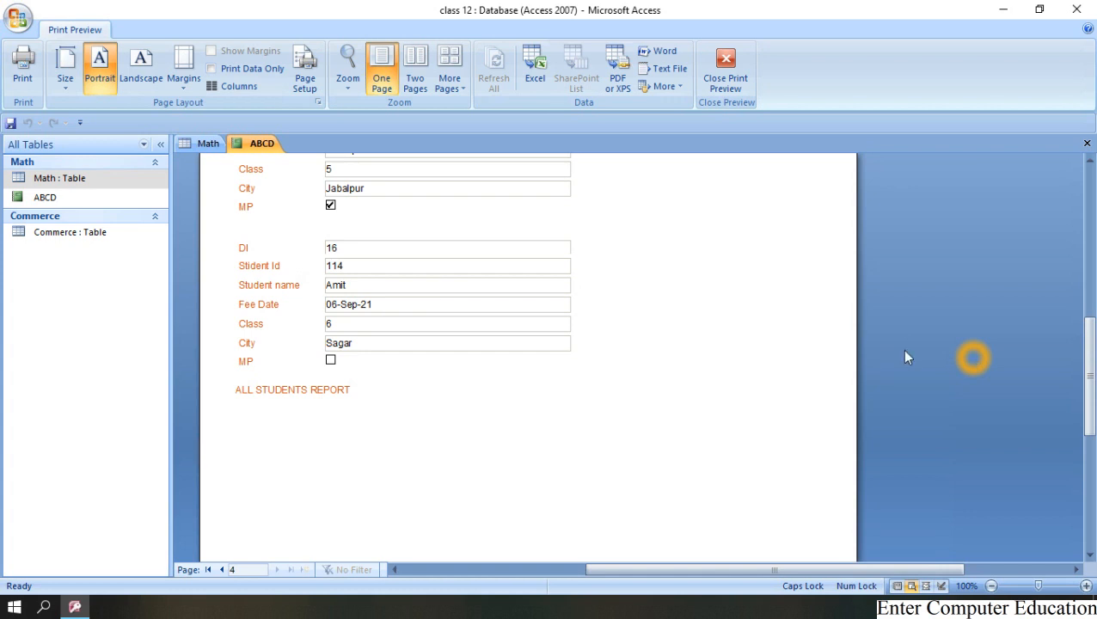
pyautogui.moveTo(1090, 401); pyautogui.dragTo(1090, 277)
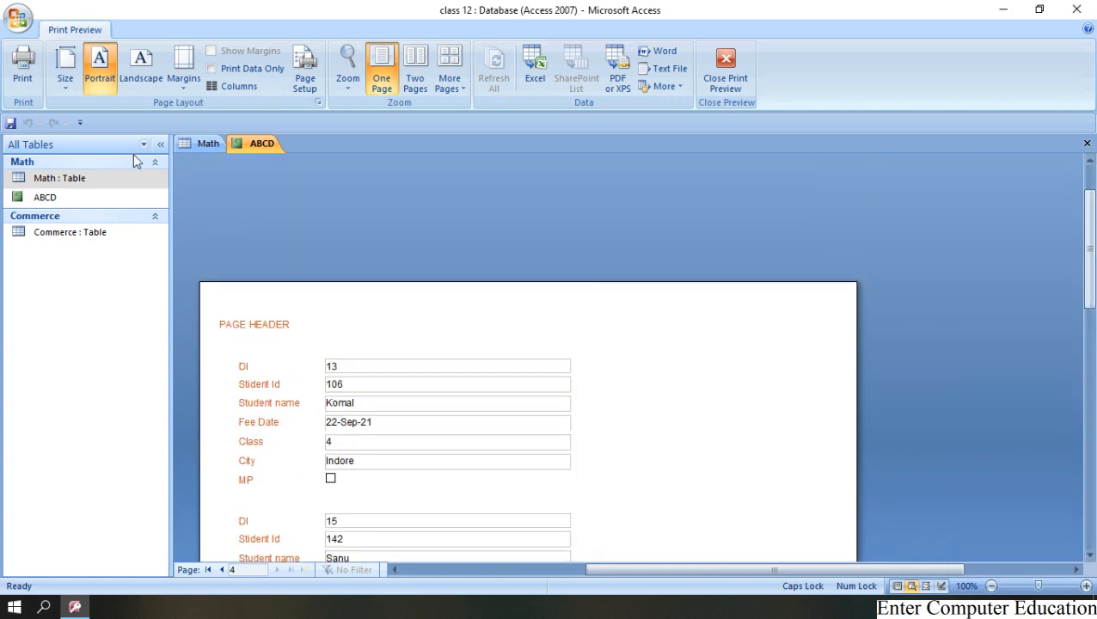
# Switch the ABCD report to Report View and check where the report footer and page footer labels fall.
pyautogui.click(260, 146)
pyautogui.rightClick(259, 146)
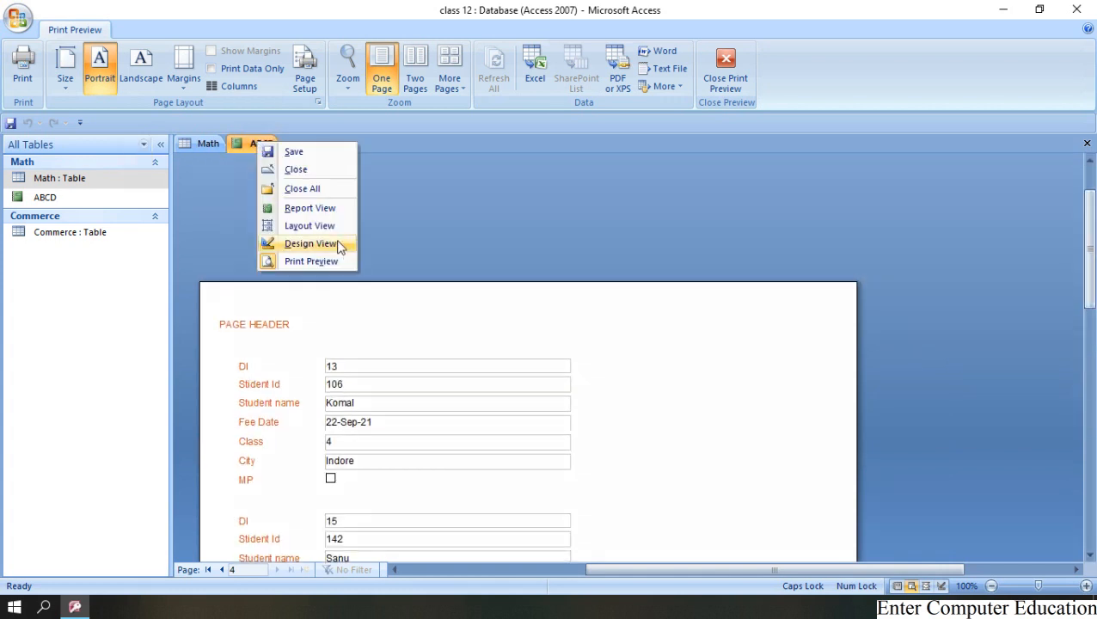
pyautogui.click(327, 209)
pyautogui.moveTo(1090, 206); pyautogui.dragTo(1092, 526)
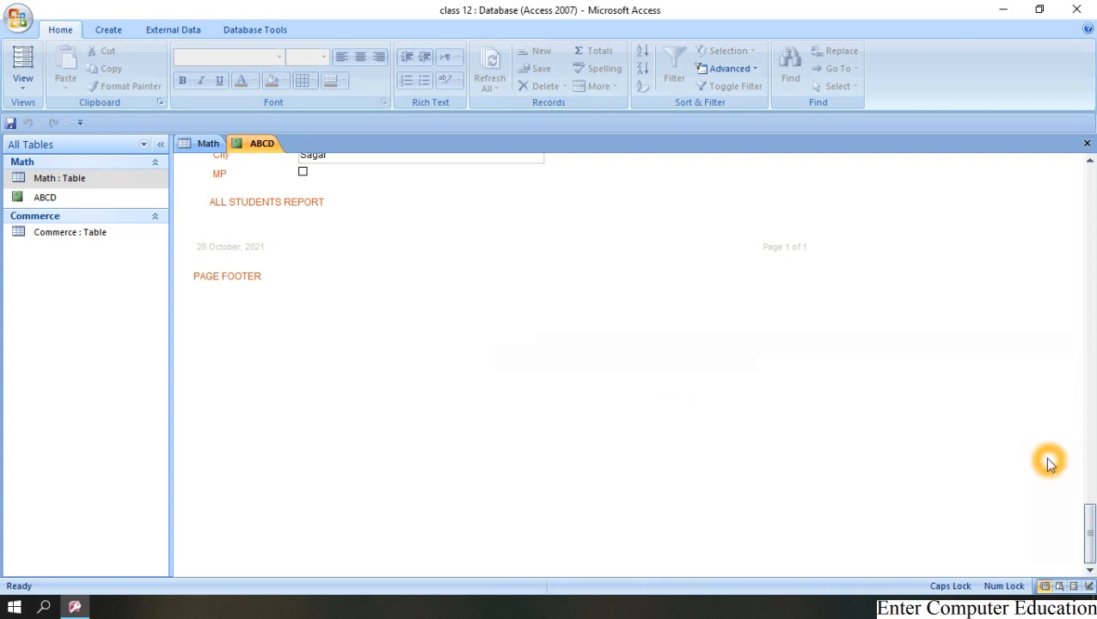
pyautogui.moveTo(1090, 526); pyautogui.dragTo(1087, 416)
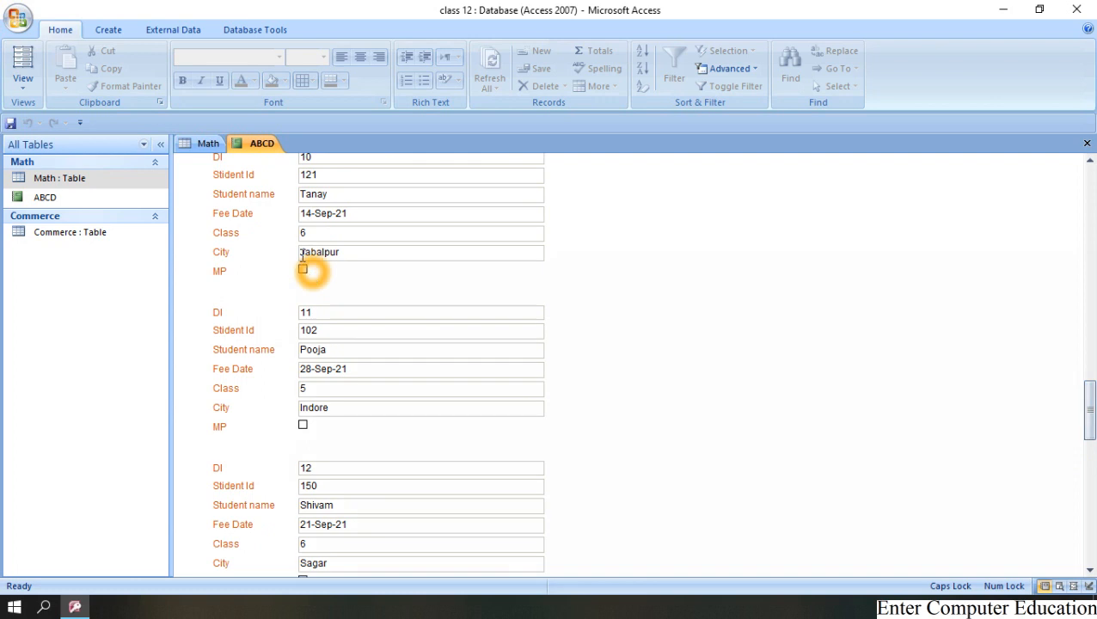
# Return the ABCD report to Print Preview and look over page 1.
pyautogui.rightClick(253, 148)
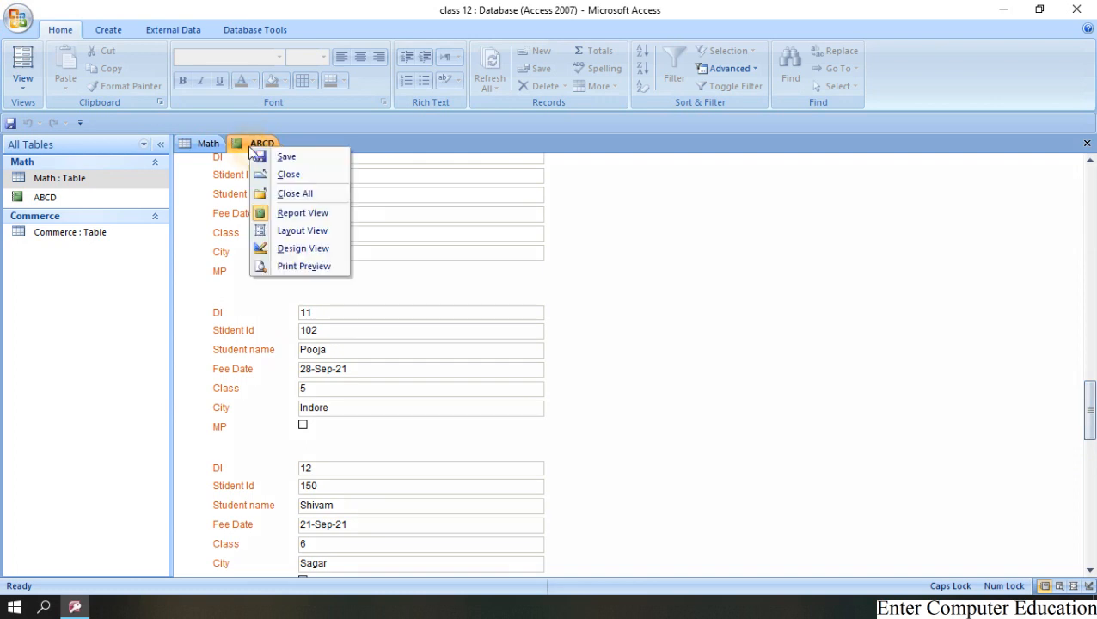
pyautogui.click(310, 266)
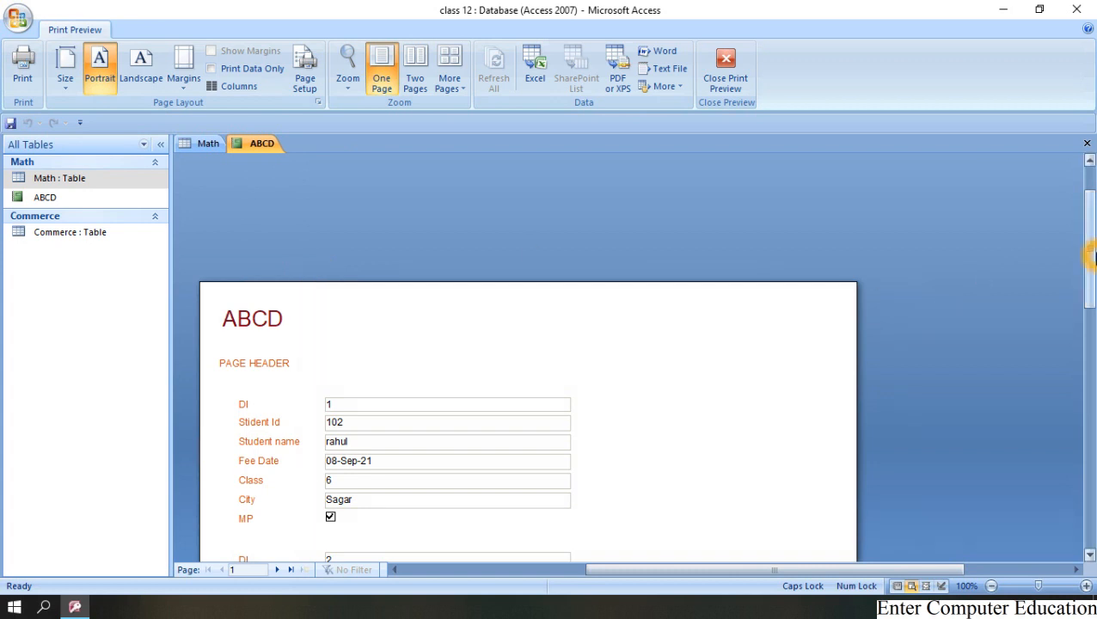
pyautogui.moveTo(1090, 256); pyautogui.dragTo(1089, 370)
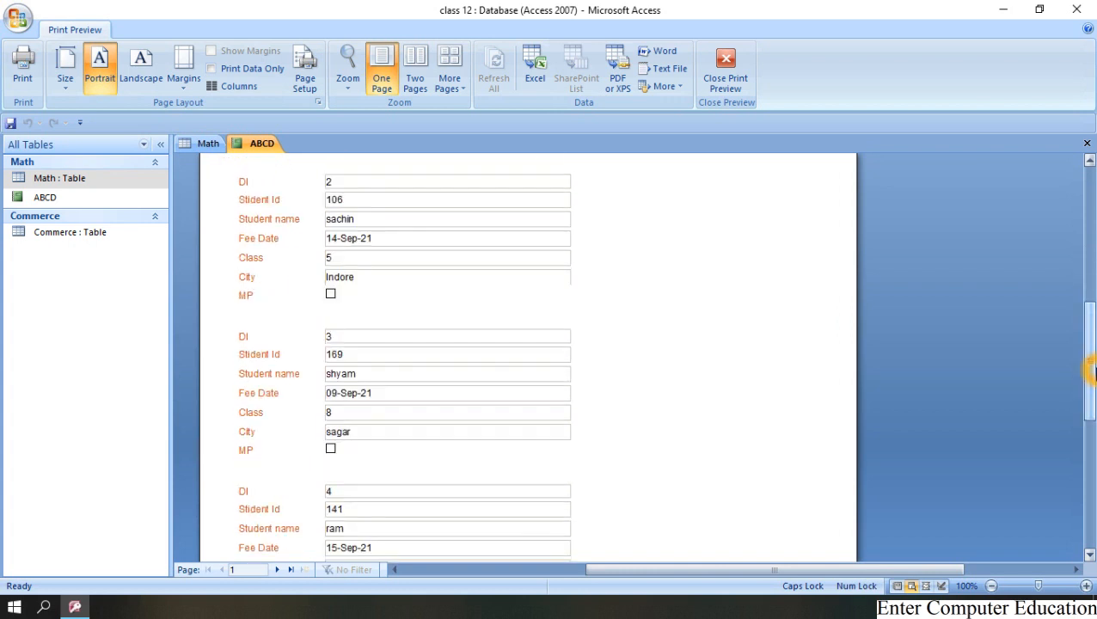
pyautogui.moveTo(1090, 362); pyautogui.dragTo(1090, 163)
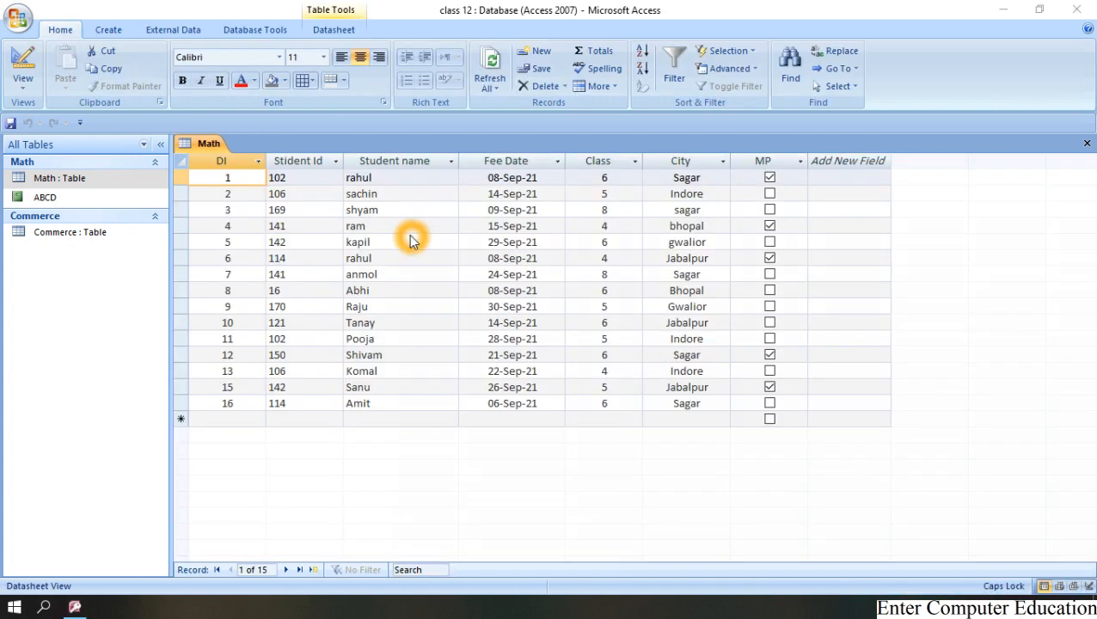
# Start the Report Wizard on the Math table with all fields included and no grouping levels or sort order.
pyautogui.click(116, 33)
pyautogui.click(111, 30)
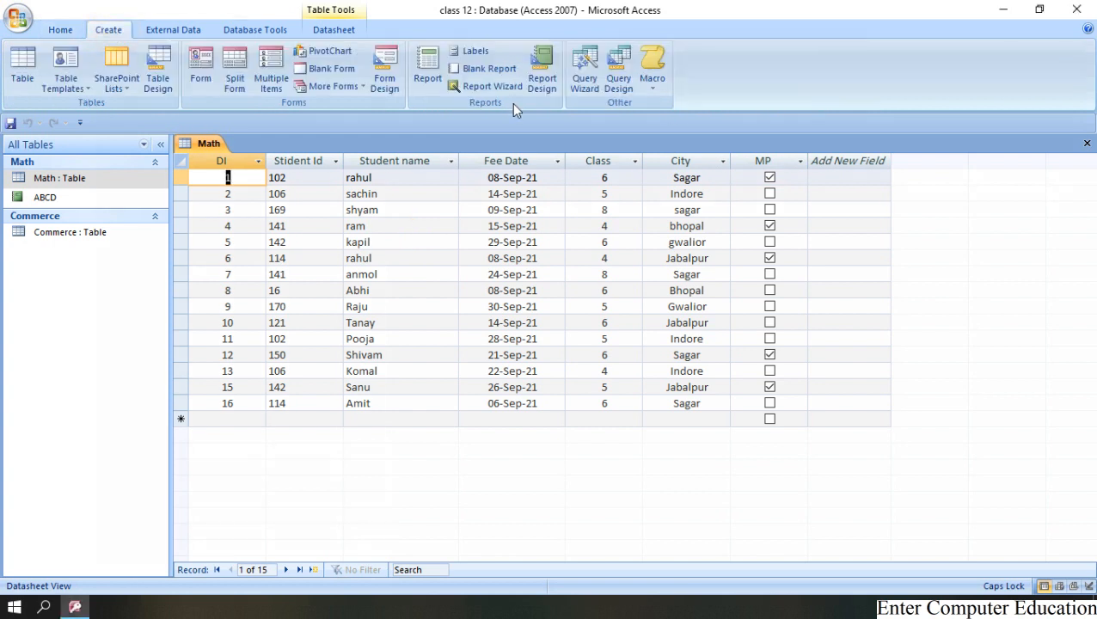
pyautogui.click(490, 86)
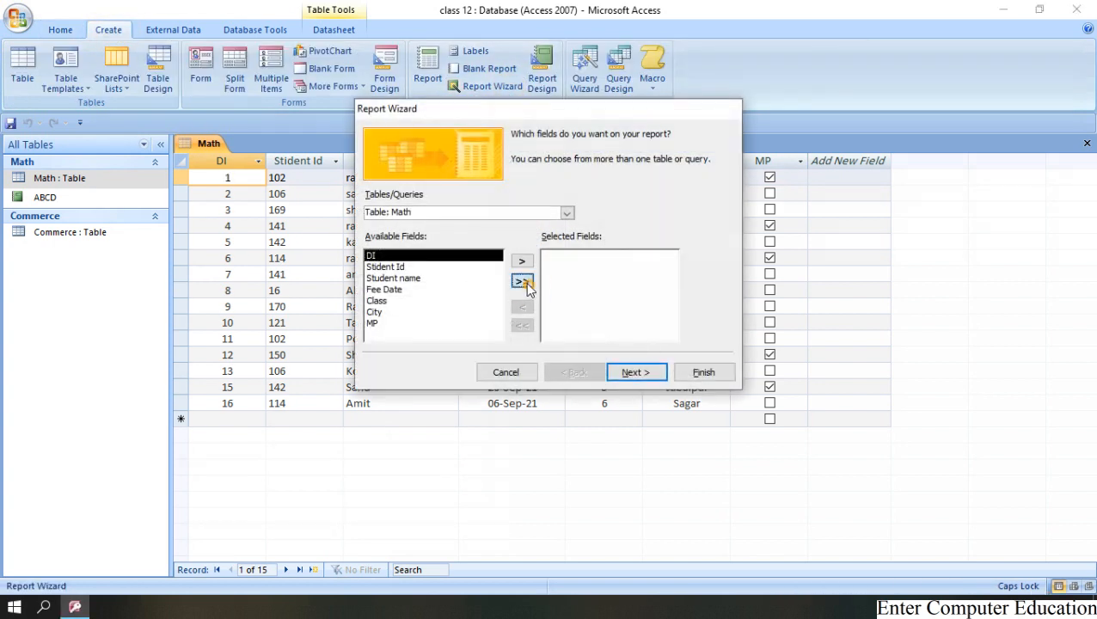
pyautogui.click(521, 280)
pyautogui.click(636, 373)
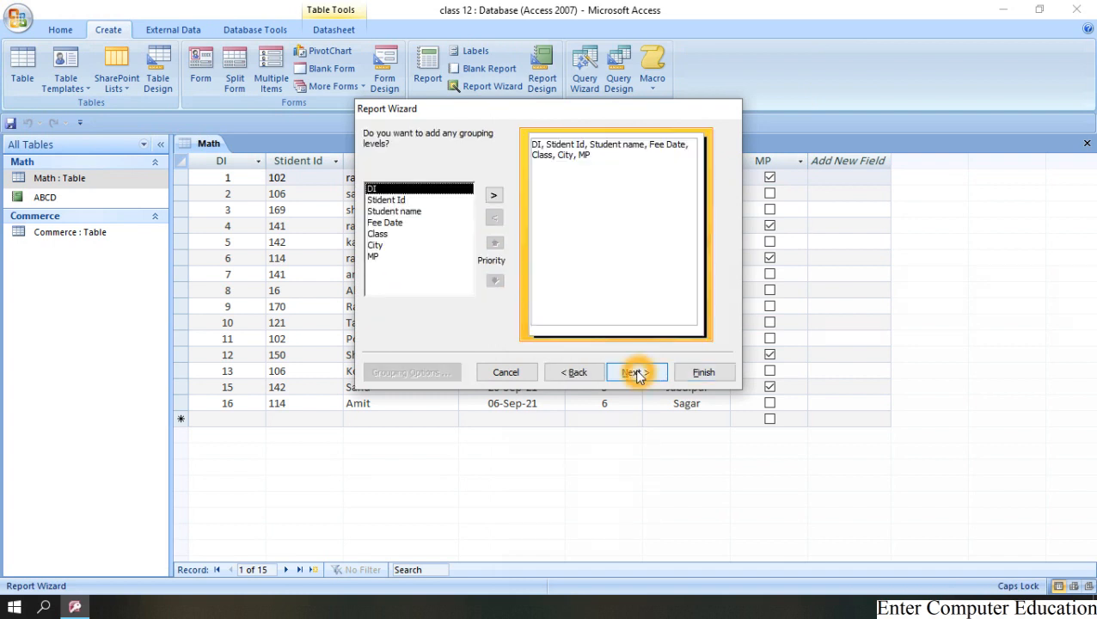
pyautogui.click(636, 372)
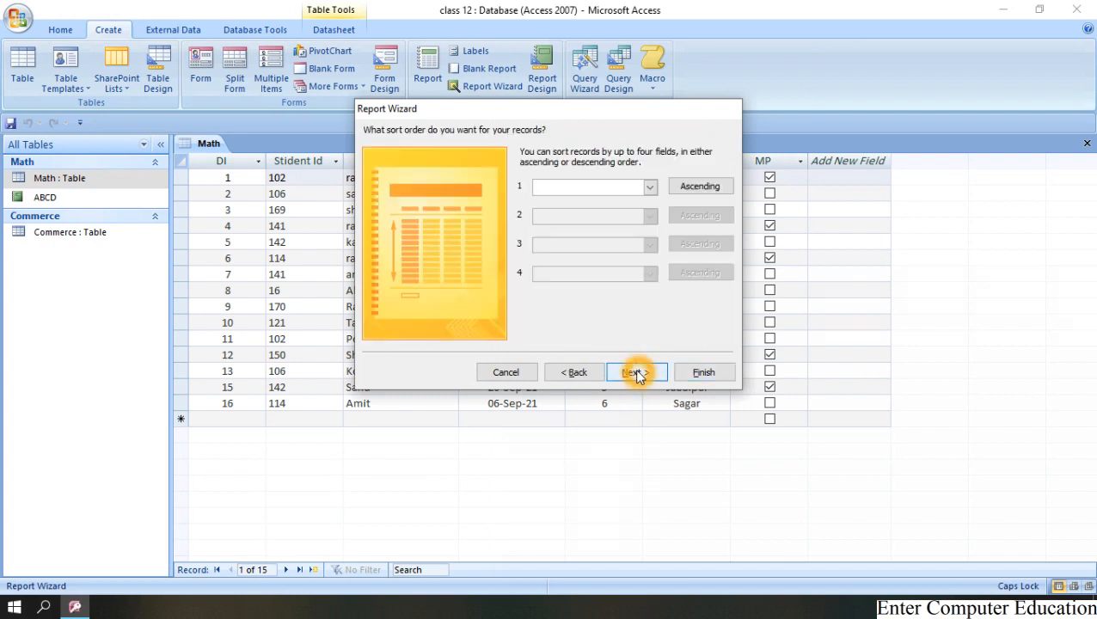
pyautogui.click(635, 372)
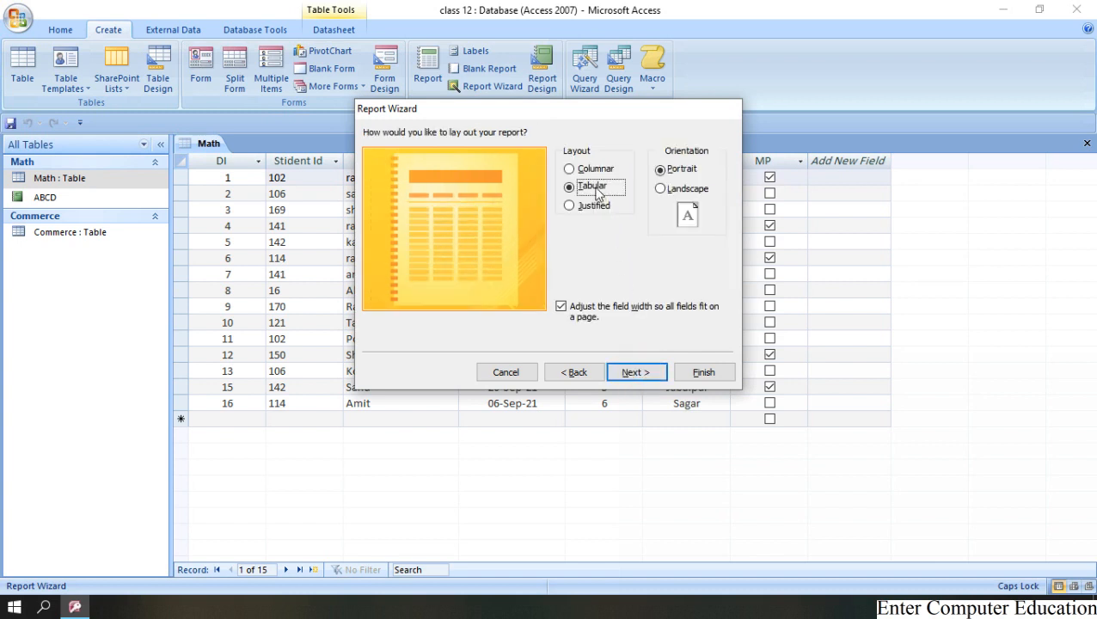
# Choose the Tabular layout in portrait orientation and keep the default report style.
pyautogui.click(595, 188)
pyautogui.click(656, 378)
pyautogui.click(657, 377)
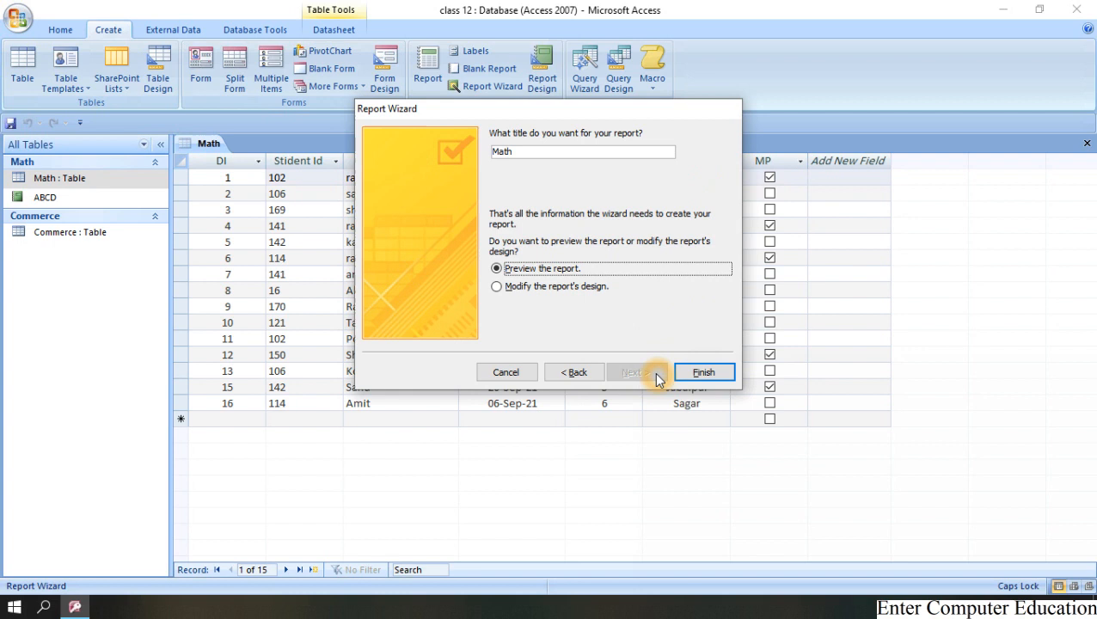
# Title the report XYZ and finish the wizard with the report opened in preview.
pyautogui.click(551, 155)
pyautogui.press('BackSpace')
pyautogui.press('BackSpace')
pyautogui.press('BackSpace')
pyautogui.press('BackSpace')
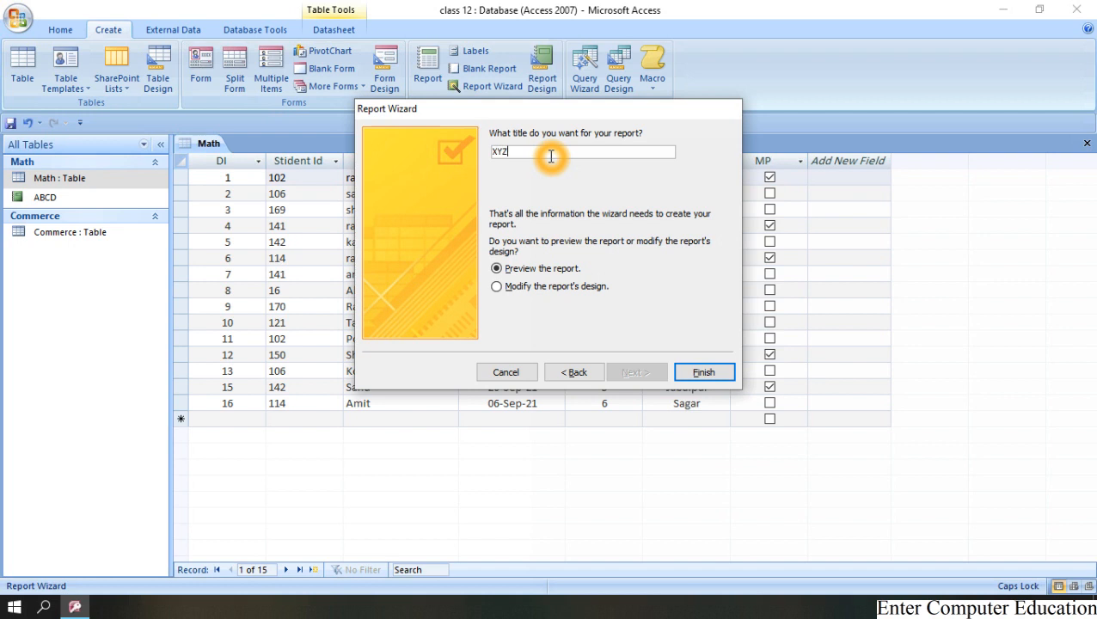
pyautogui.click(703, 371)
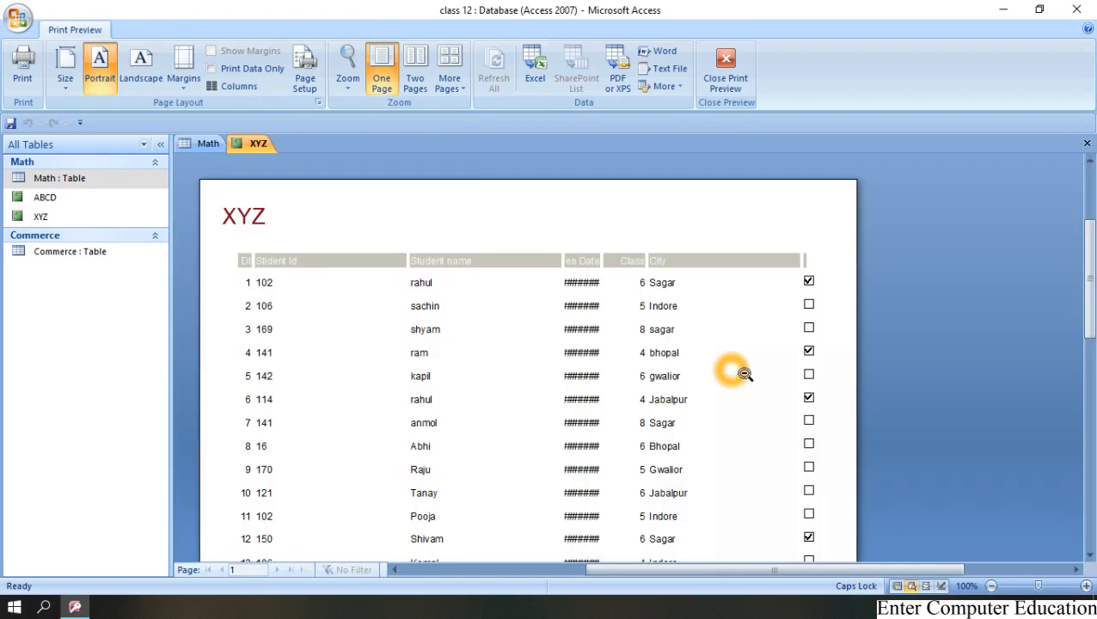
# Look over the columns in the XYZ report preview and switch the report to Design View.
pyautogui.moveTo(1088, 273)
pyautogui.mouseDown()
pyautogui.moveTo(1090, 361)
pyautogui.moveTo(1088, 258)
pyautogui.moveTo(1088, 273)
pyautogui.mouseUp()
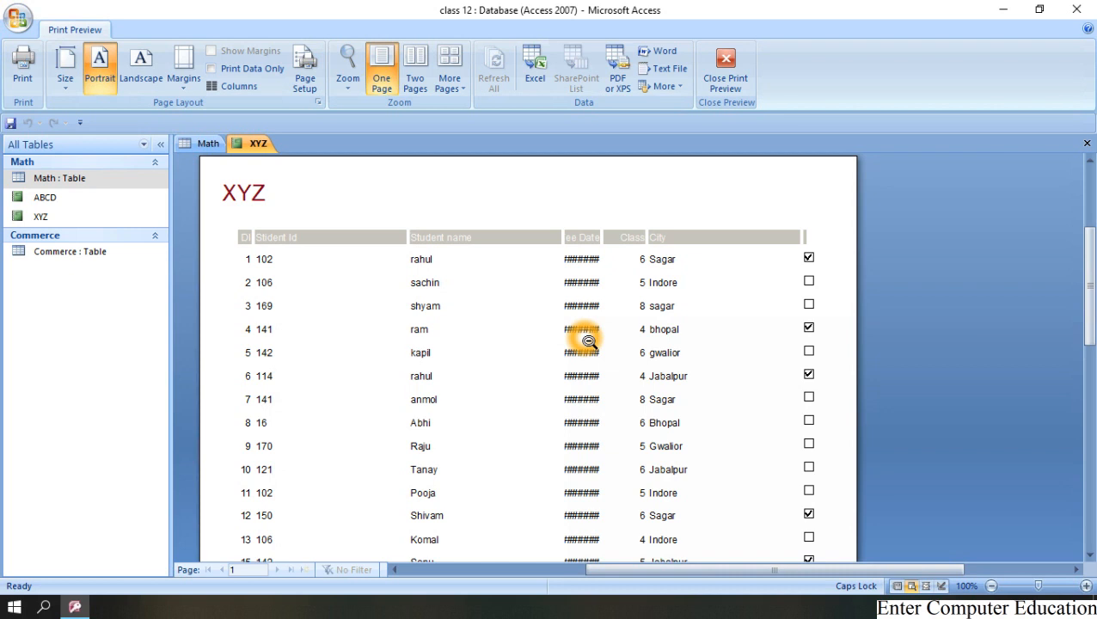
pyautogui.rightClick(246, 148)
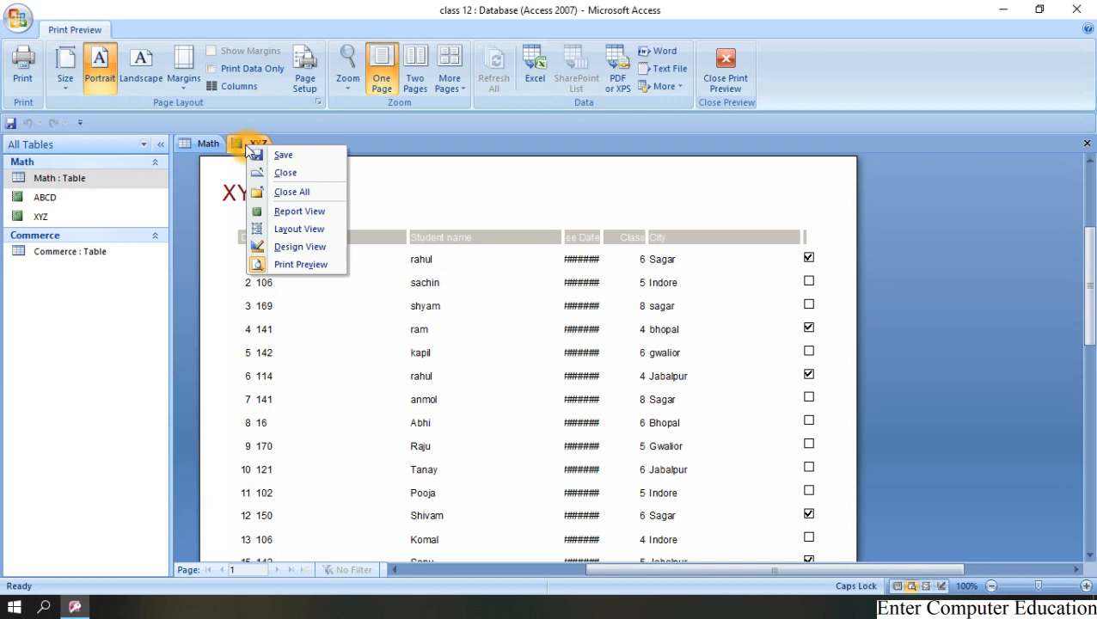
pyautogui.click(323, 256)
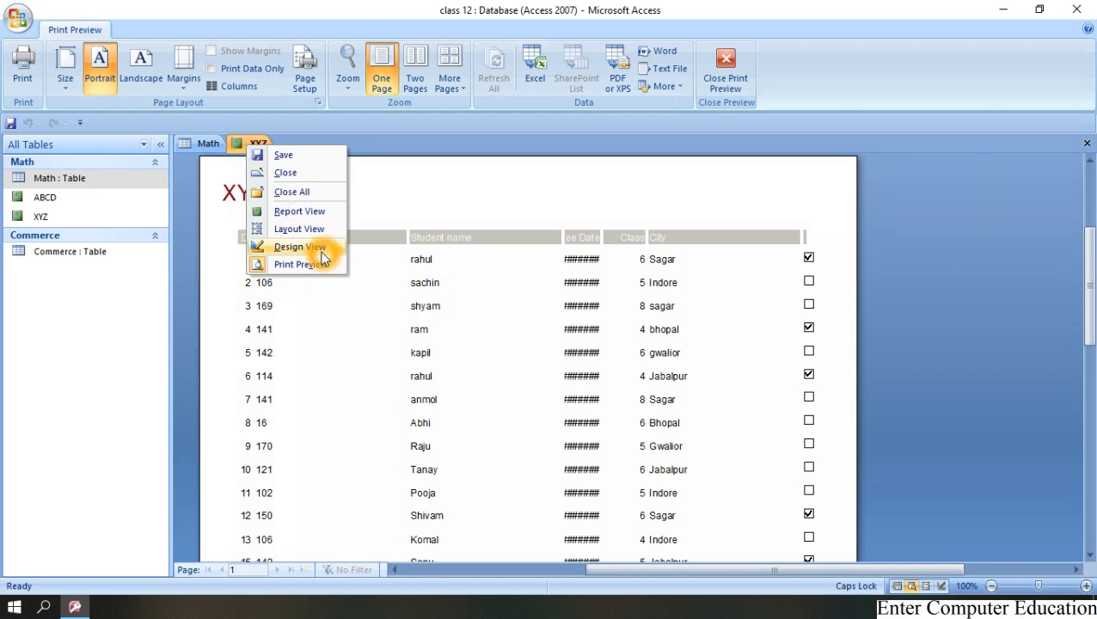
pyautogui.click(322, 256)
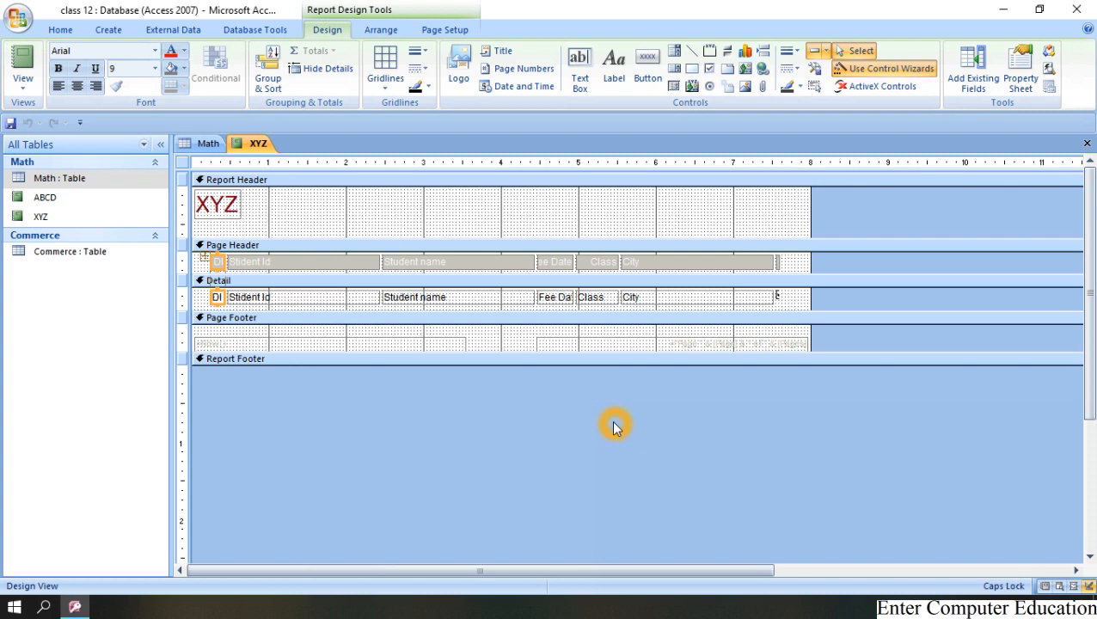
# Narrow the Student name column to about 1.2 inches and widen the Fee Date column to about 1.1 inches.
pyautogui.click(526, 266)
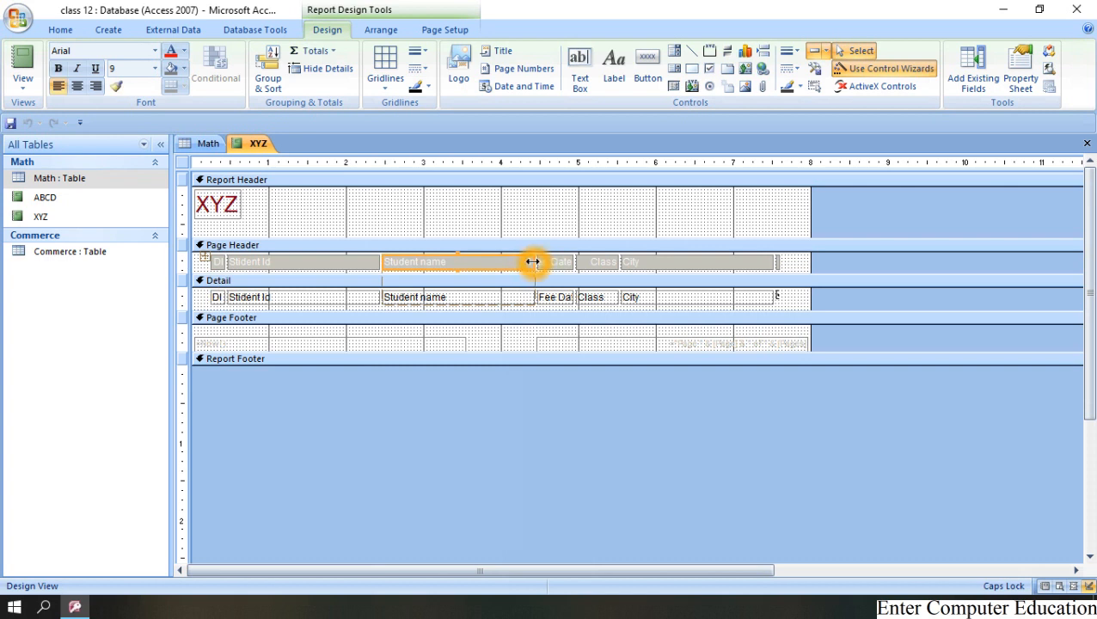
pyautogui.moveTo(532, 261); pyautogui.dragTo(477, 268)
pyautogui.click(505, 263)
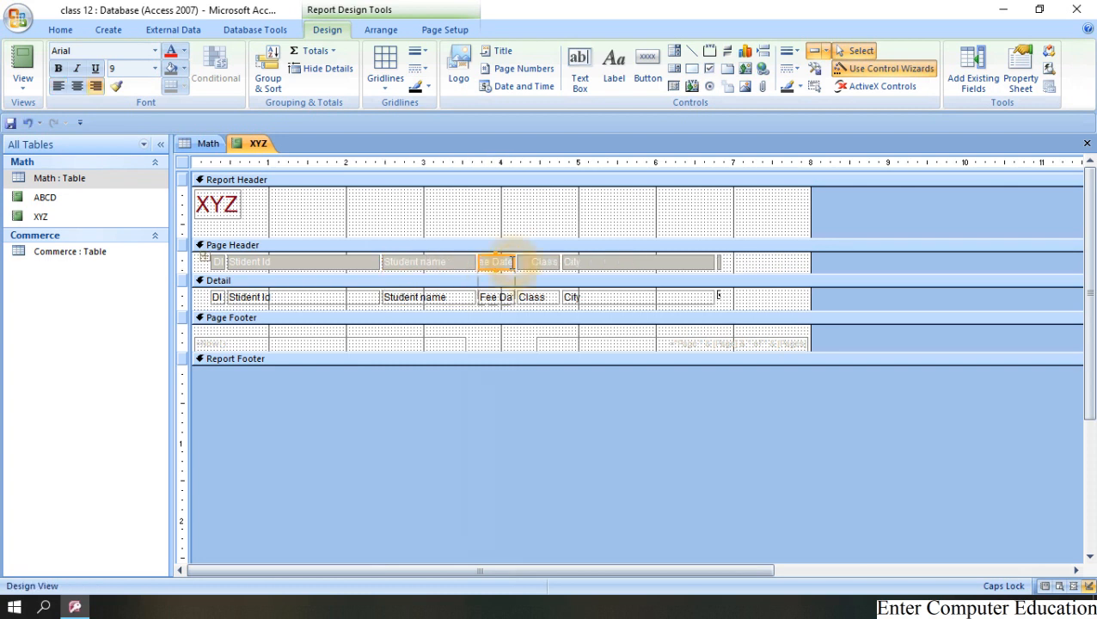
pyautogui.click(510, 263)
pyautogui.click(516, 262)
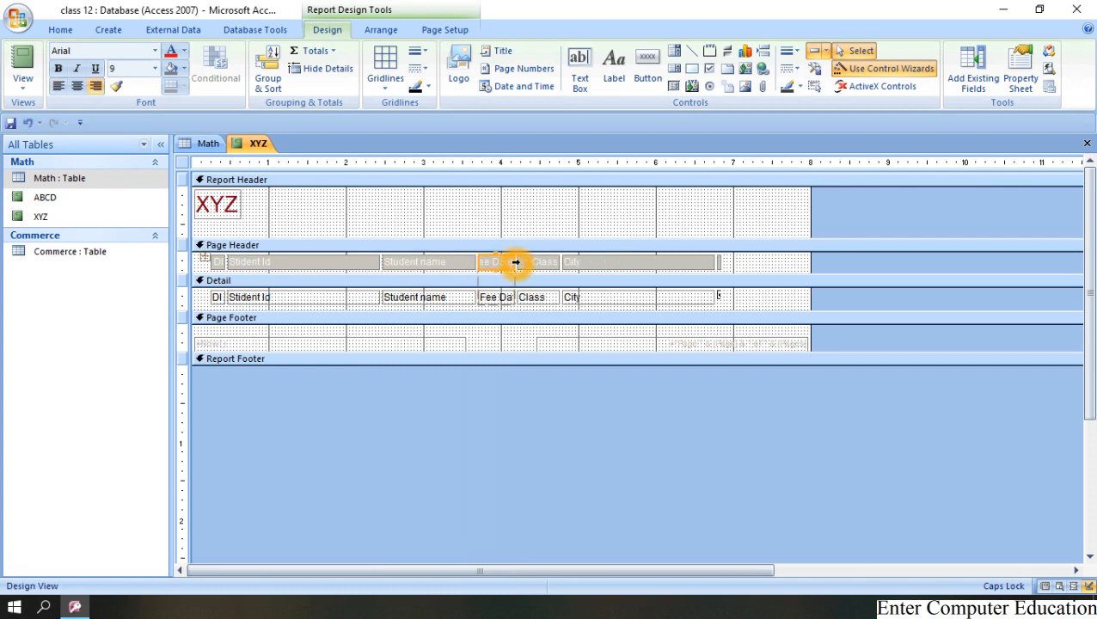
pyautogui.moveTo(514, 262); pyautogui.dragTo(563, 258)
# Narrow the City column and widen the Class column so each is about 0.8 inches wide.
pyautogui.click(696, 264)
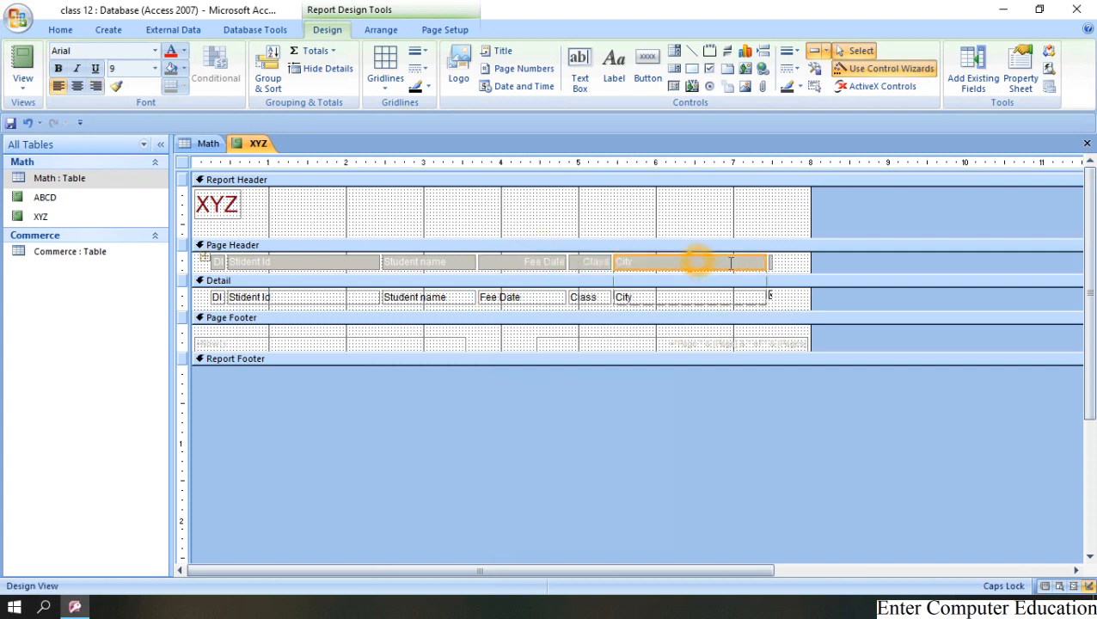
pyautogui.click(763, 260)
pyautogui.moveTo(763, 261); pyautogui.dragTo(690, 264)
pyautogui.click(713, 267)
pyautogui.click(708, 262)
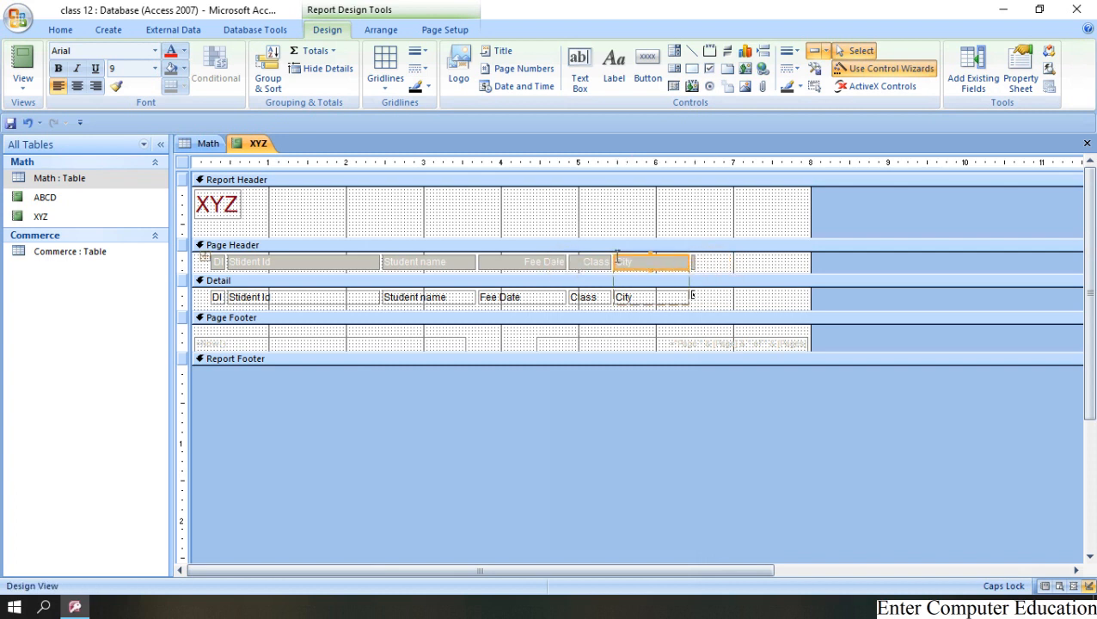
pyautogui.click(611, 263)
pyautogui.moveTo(611, 263); pyautogui.dragTo(622, 262)
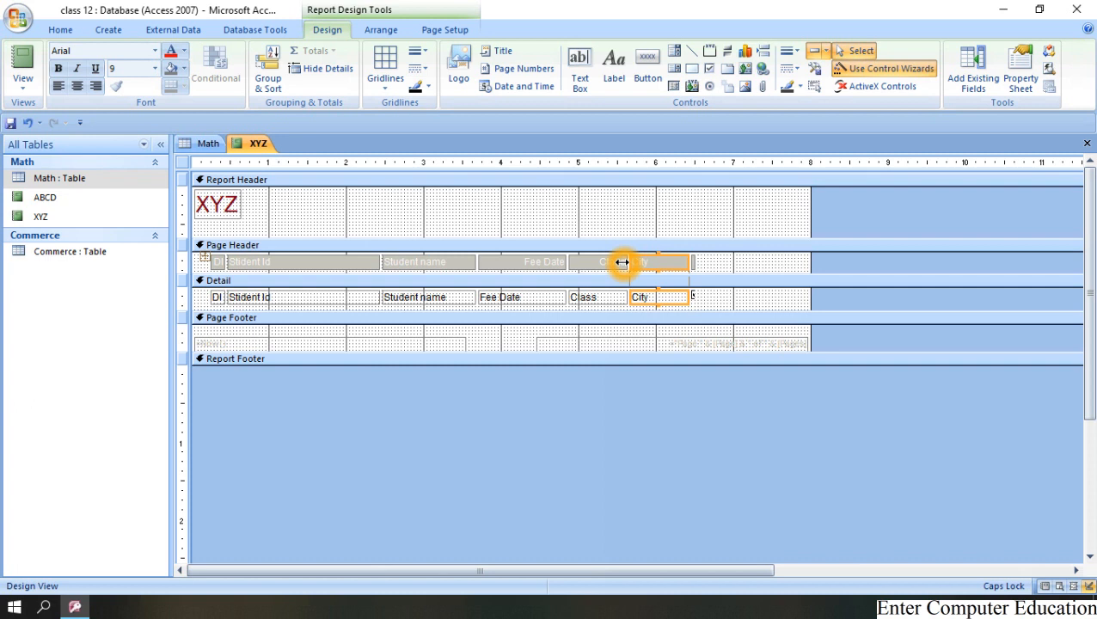
# Switch the XYZ report to Report View and check the adjusted column widths.
pyautogui.click(249, 148)
pyautogui.rightClick(249, 147)
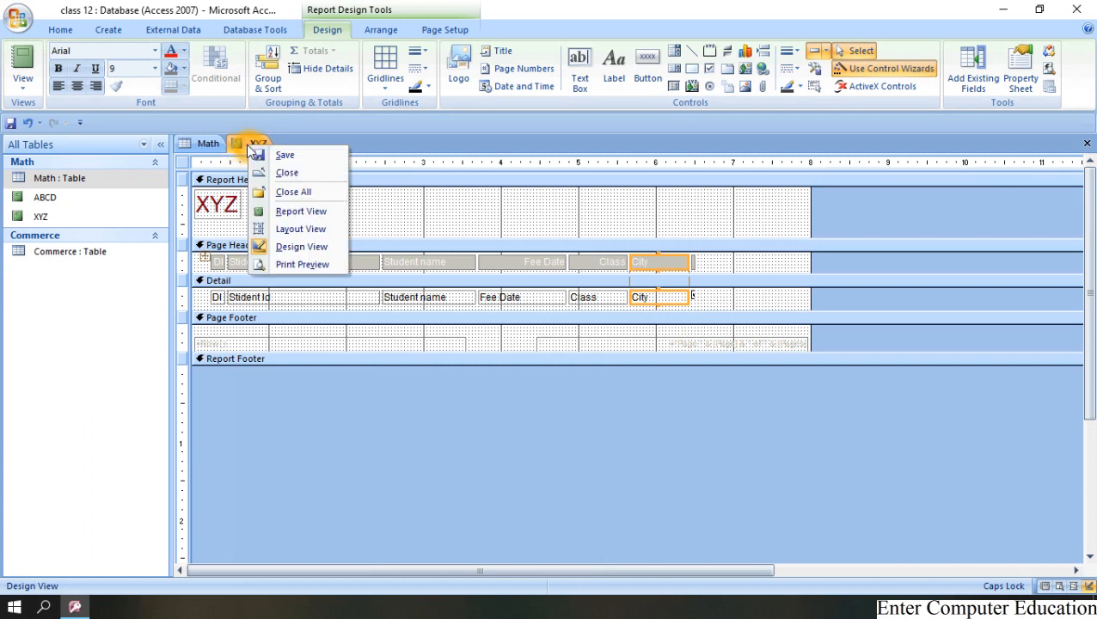
pyautogui.click(302, 215)
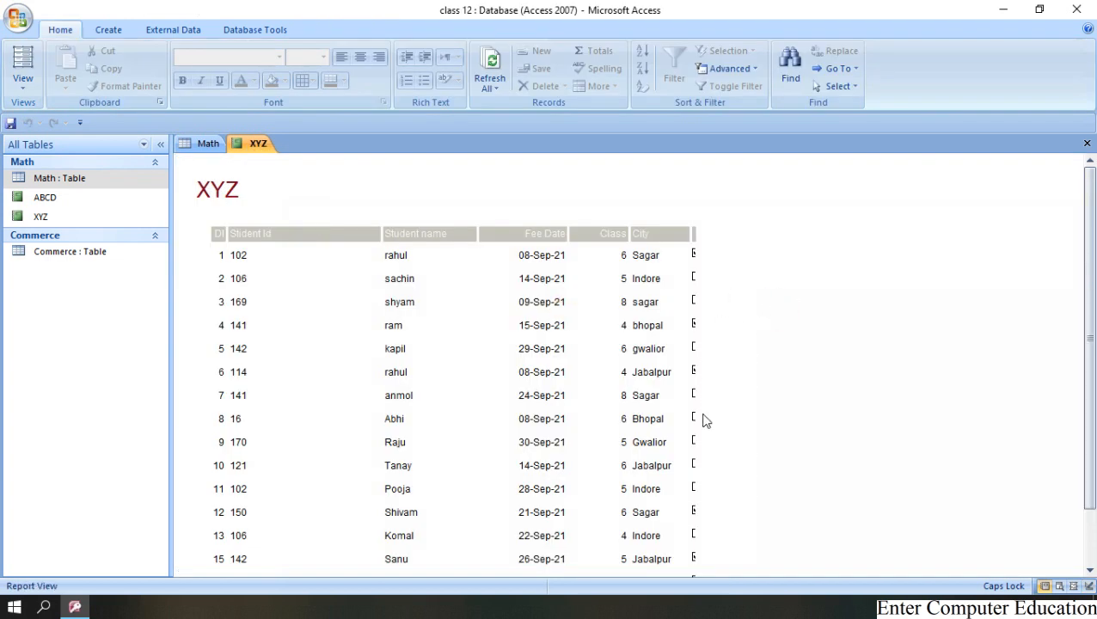
# Return the XYZ report to Design View and narrow the Student Id column to about 0.9 inches.
pyautogui.click(259, 147)
pyautogui.rightClick(260, 146)
pyautogui.click(308, 244)
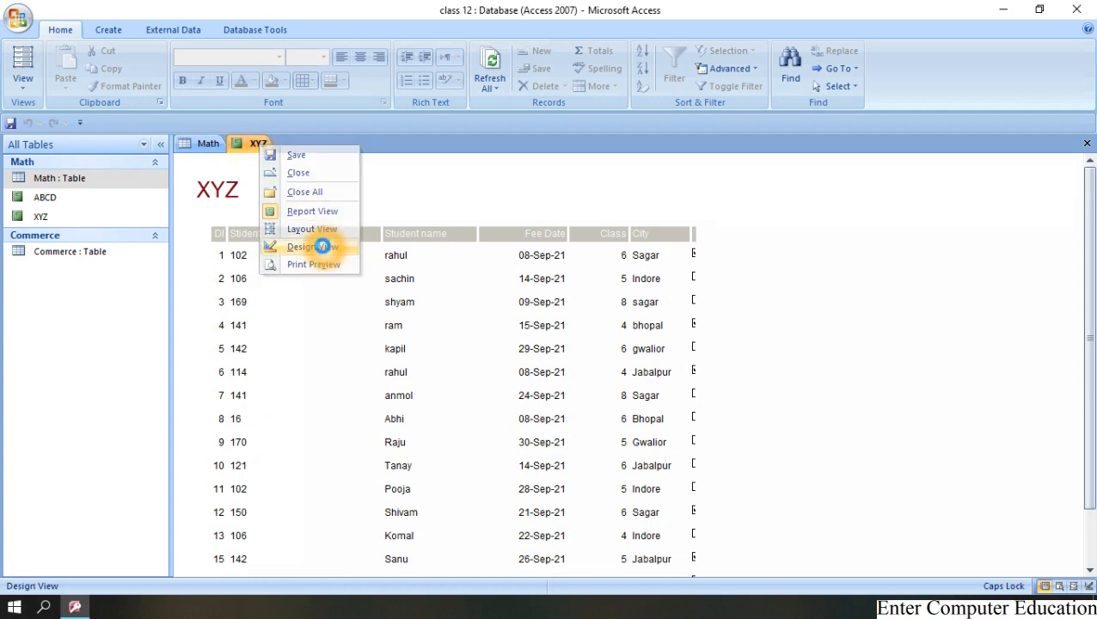
pyautogui.click(361, 262)
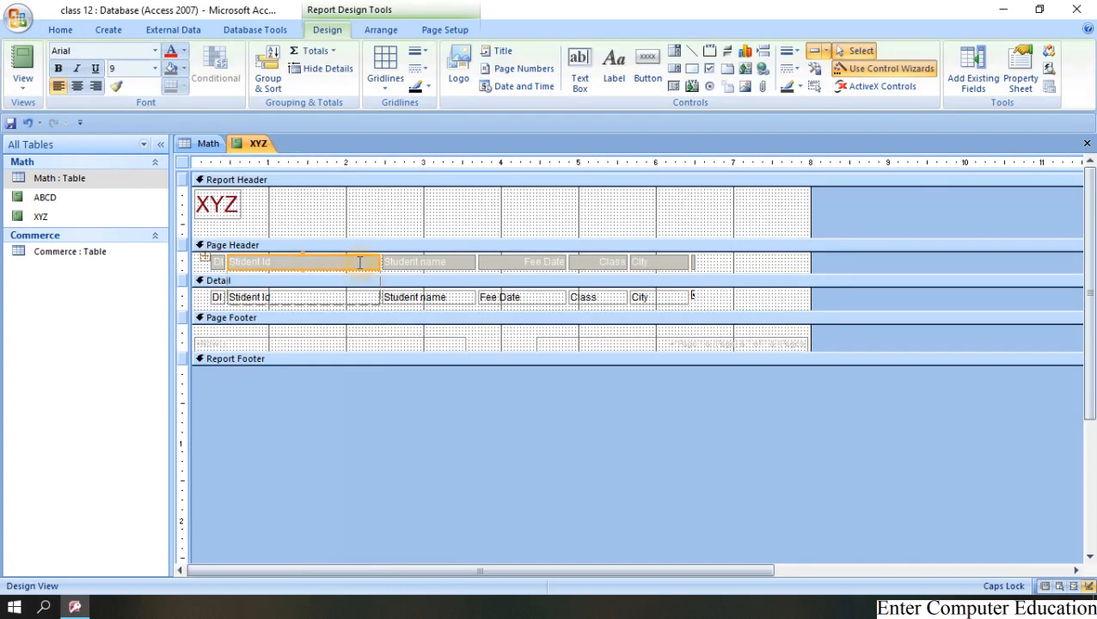
pyautogui.moveTo(380, 261); pyautogui.dragTo(296, 271)
# Widen the narrow MP column at the end of the XYZ report to about 0.4 inches.
pyautogui.click(595, 264)
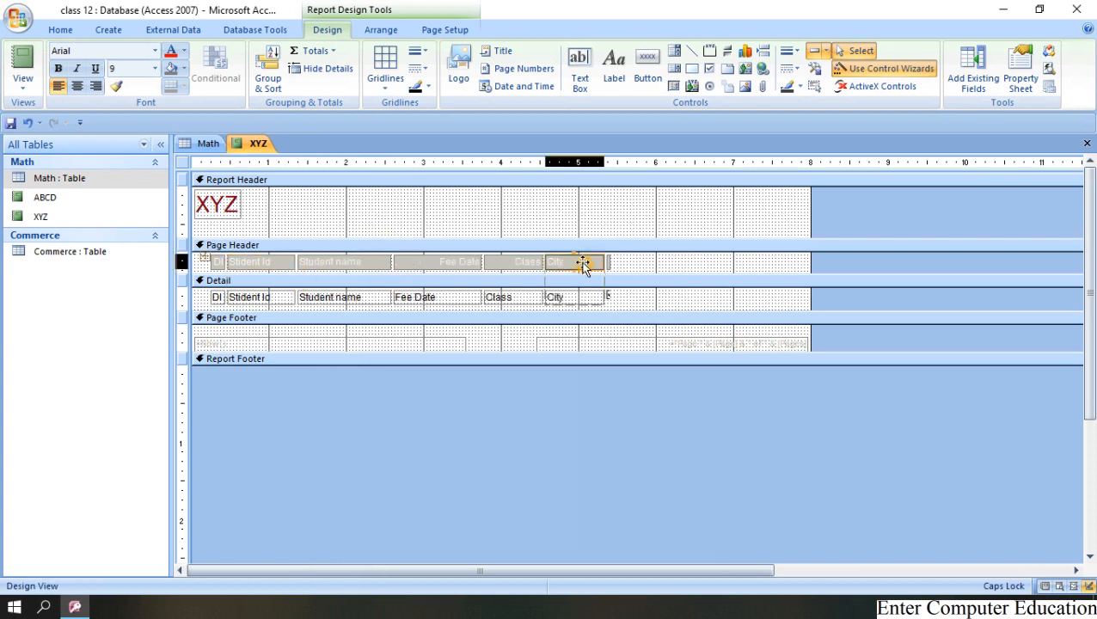
pyautogui.click(609, 263)
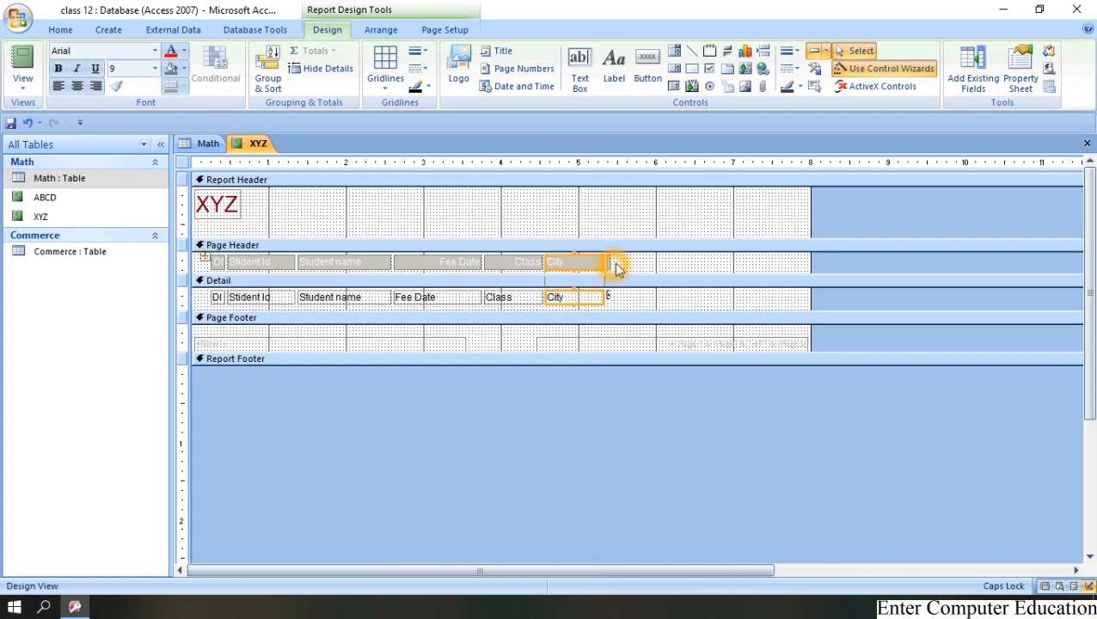
pyautogui.click(612, 267)
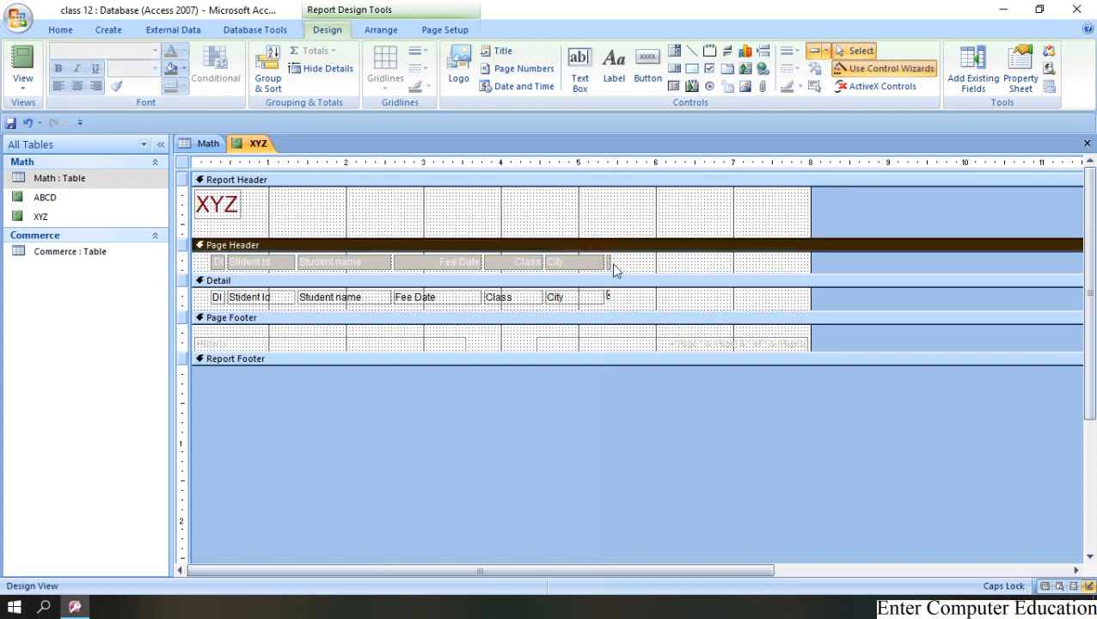
pyautogui.click(608, 263)
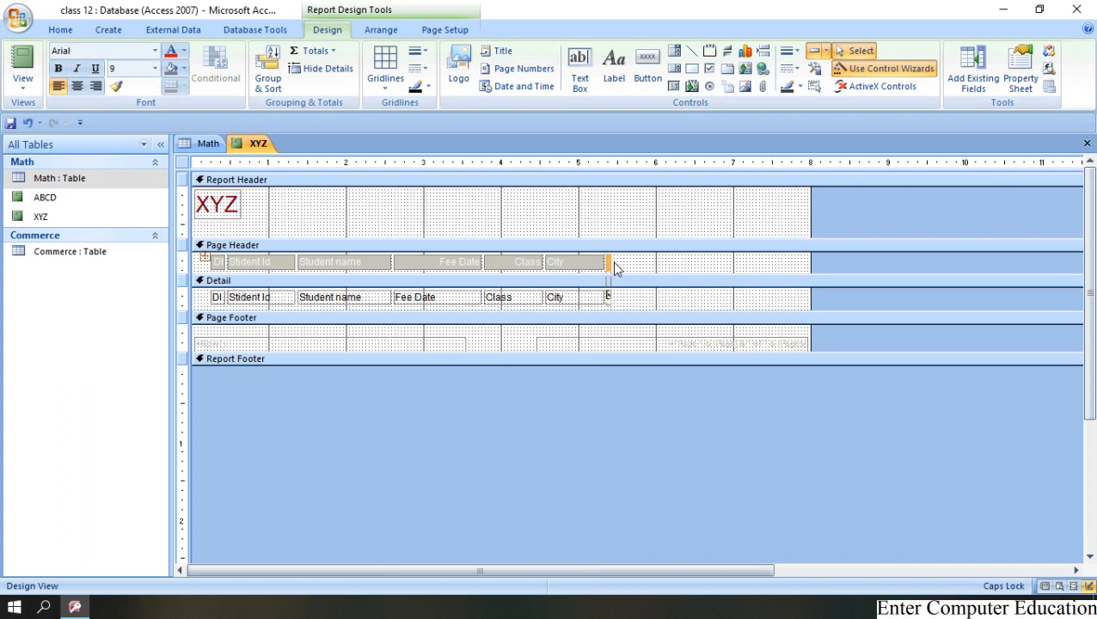
pyautogui.moveTo(611, 265); pyautogui.dragTo(636, 261)
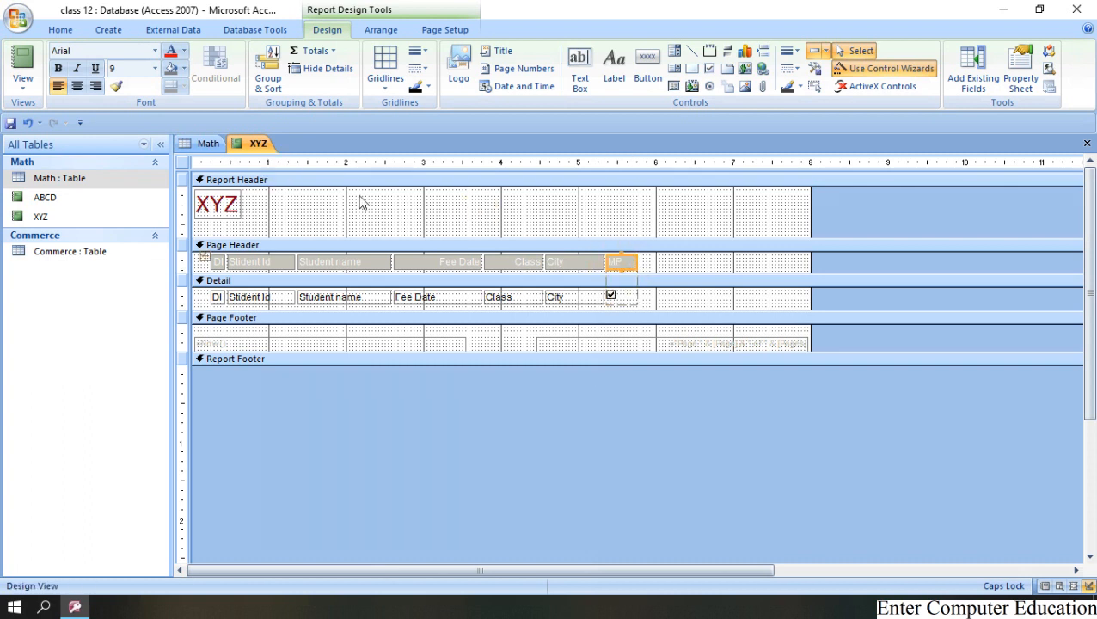
# Display the XYZ report in Report View and review its records down to the page footer.
pyautogui.rightClick(248, 150)
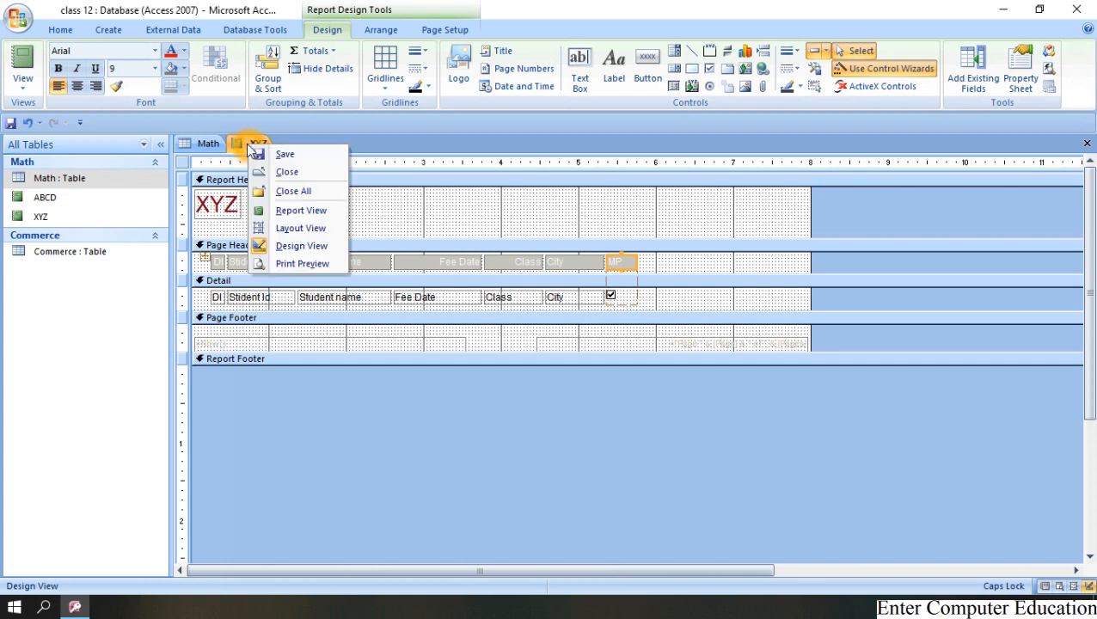
pyautogui.click(303, 210)
pyautogui.click(800, 266)
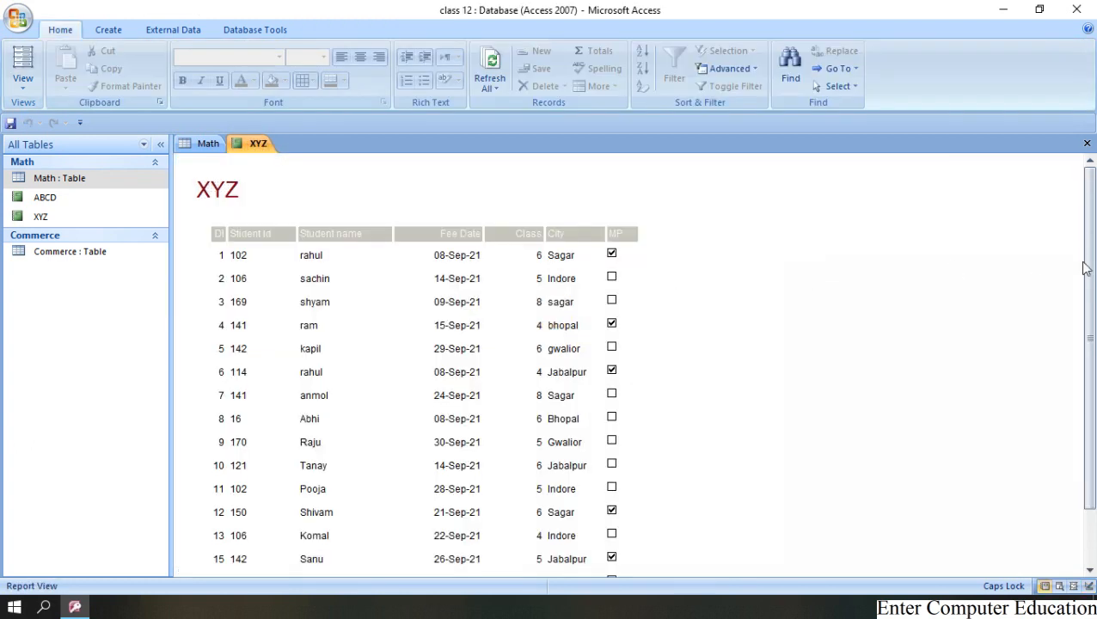
pyautogui.moveTo(1093, 261); pyautogui.dragTo(1095, 365)
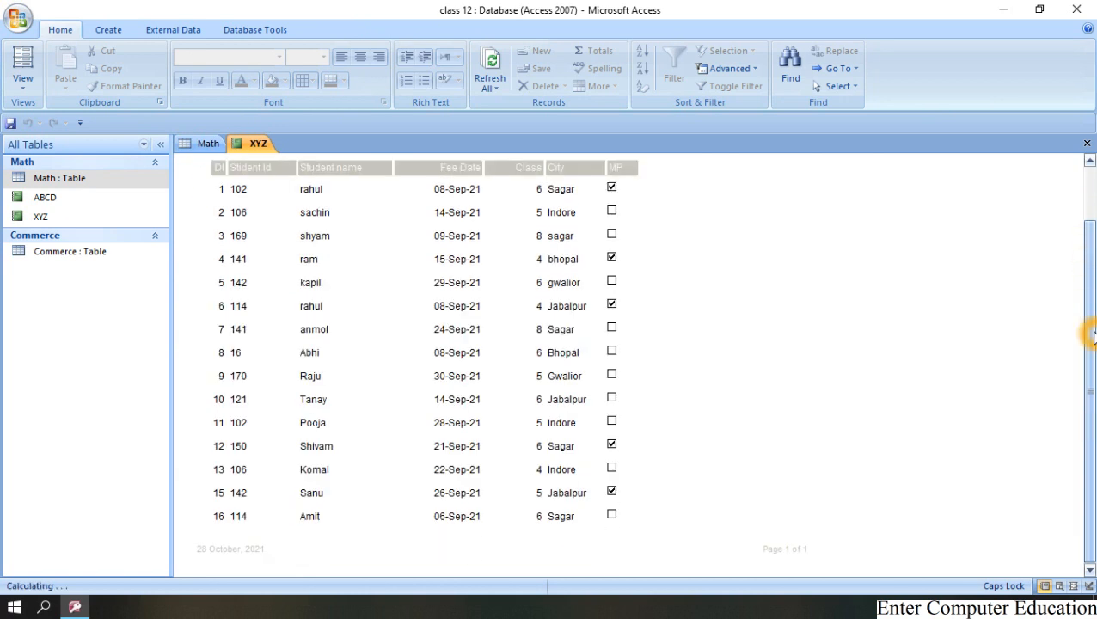
pyautogui.click(799, 307)
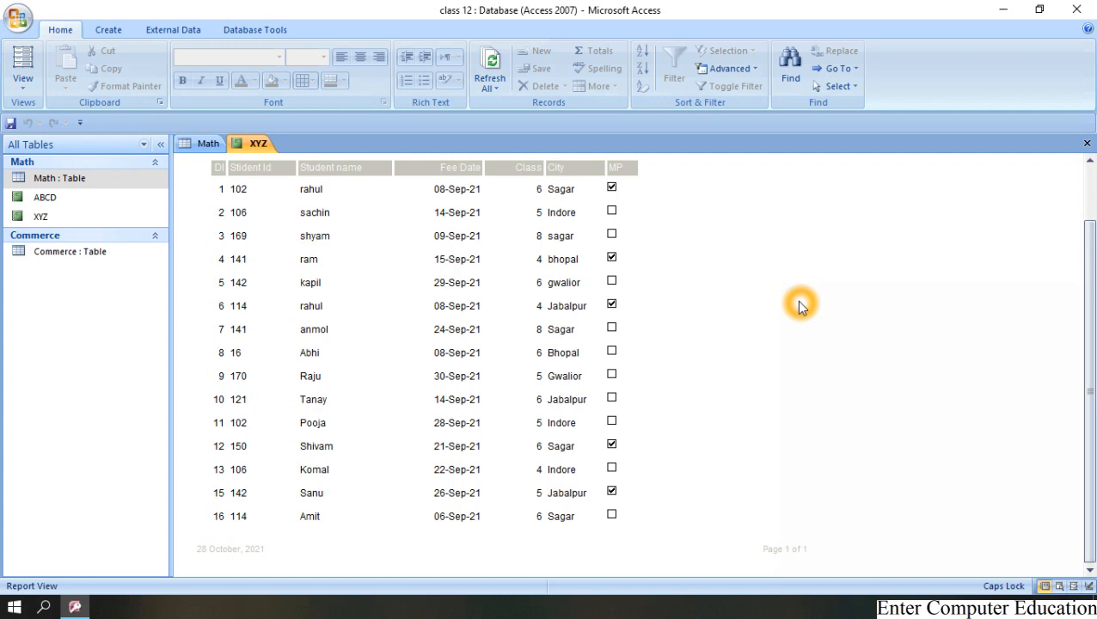